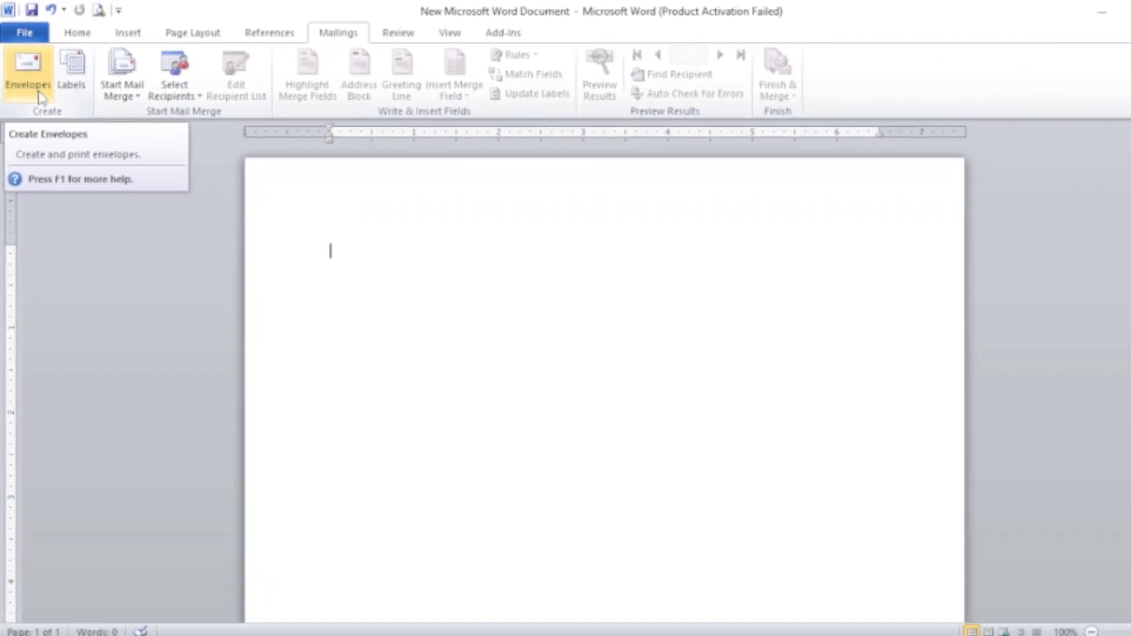
Open the envelope setup and review the delivery and return addresses.
{"action": "left_click", "coordinate": [26, 71]}
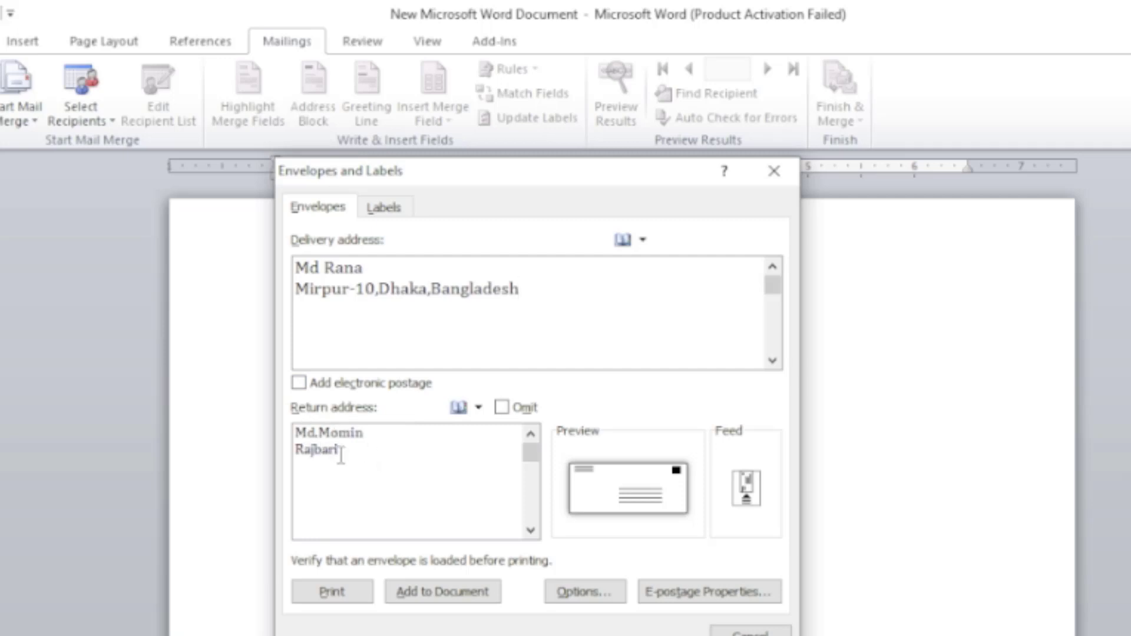
{"action": "left_click_drag", "start_coordinate": [304, 440], "coordinate": [344, 467]}
{"action": "left_click", "coordinate": [372, 465]}
{"action": "key", "text": "ctrl+a"}
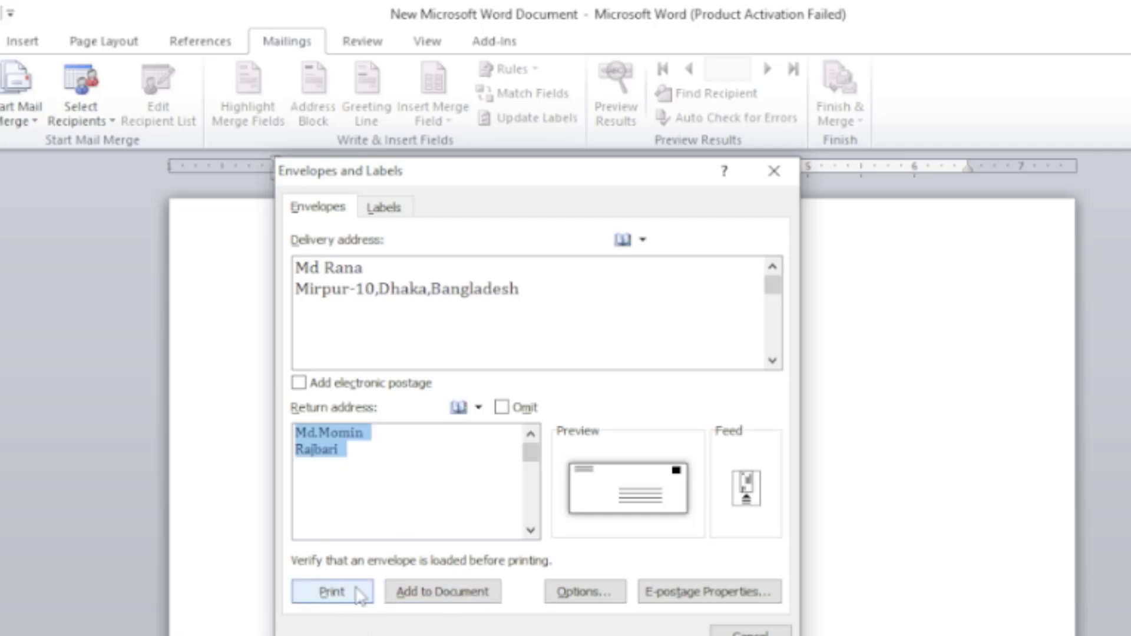
{"action": "left_click", "coordinate": [356, 455]}
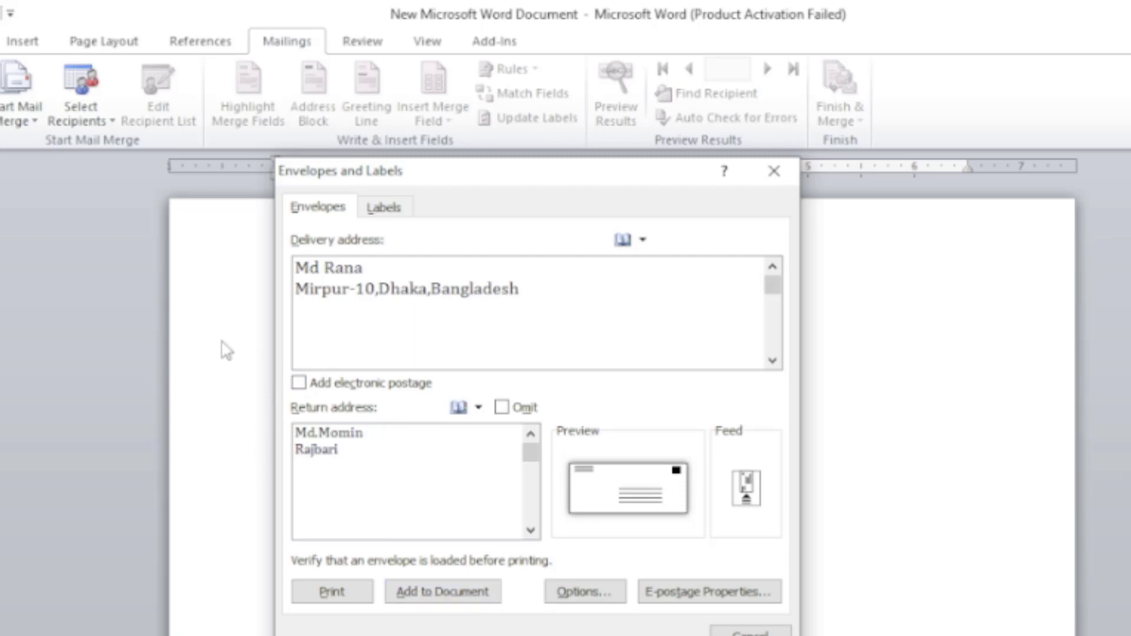
{"action": "left_click", "coordinate": [223, 316]}
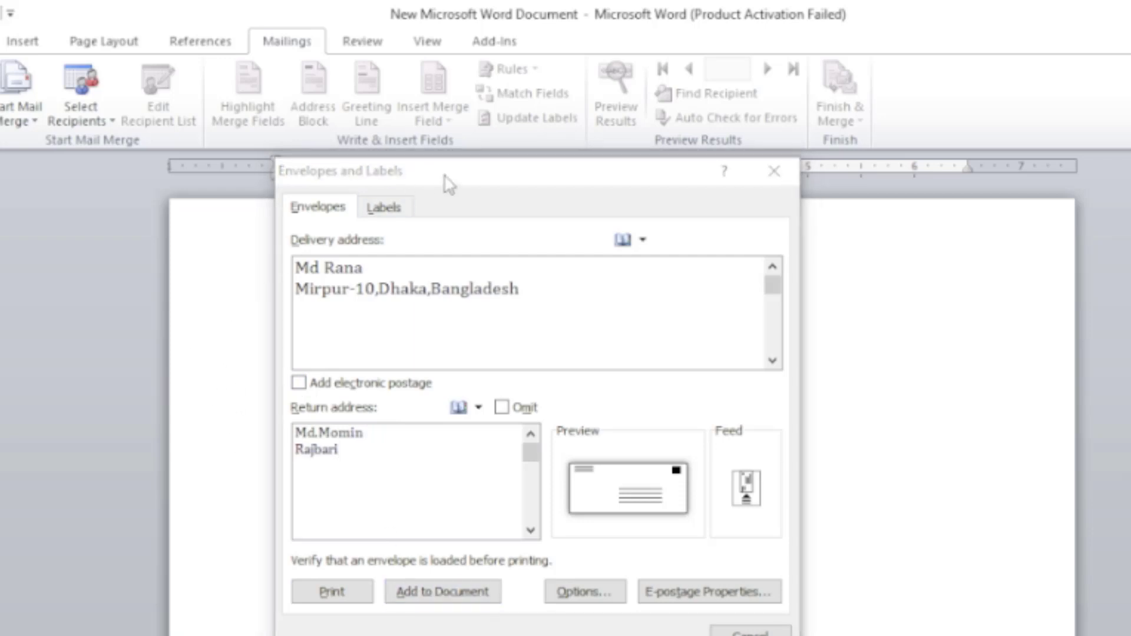
Open the envelope options and browse the available envelope sizes down to the custom size entry.
{"action": "left_click", "coordinate": [593, 593]}
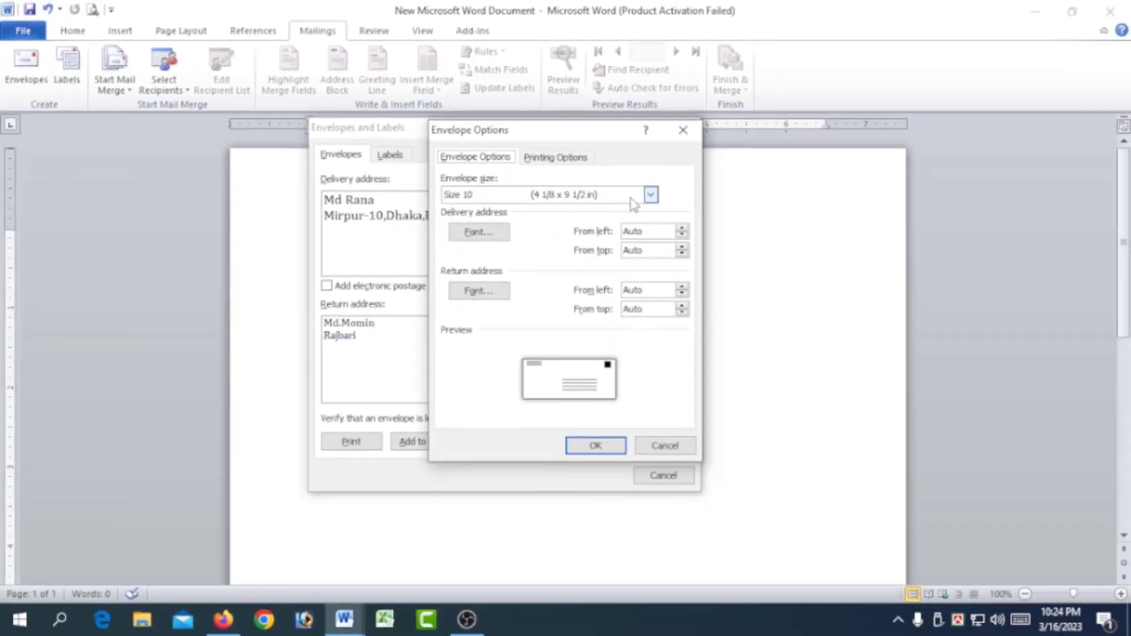
{"action": "left_click", "coordinate": [649, 195]}
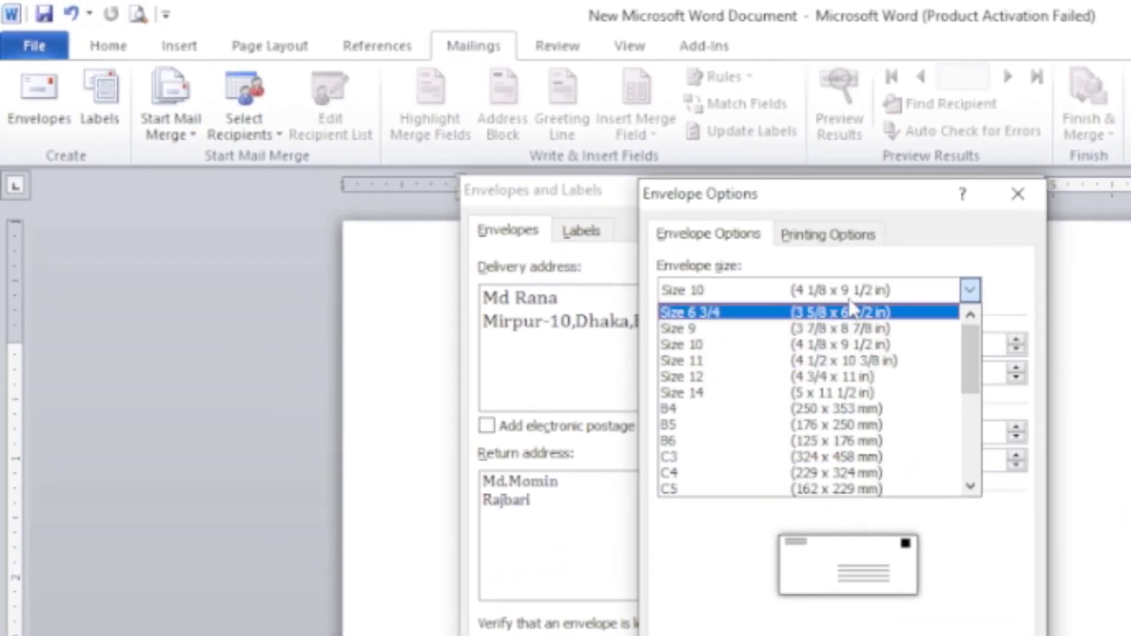
{"action": "left_click_drag", "start_coordinate": [970, 359], "coordinate": [969, 451]}
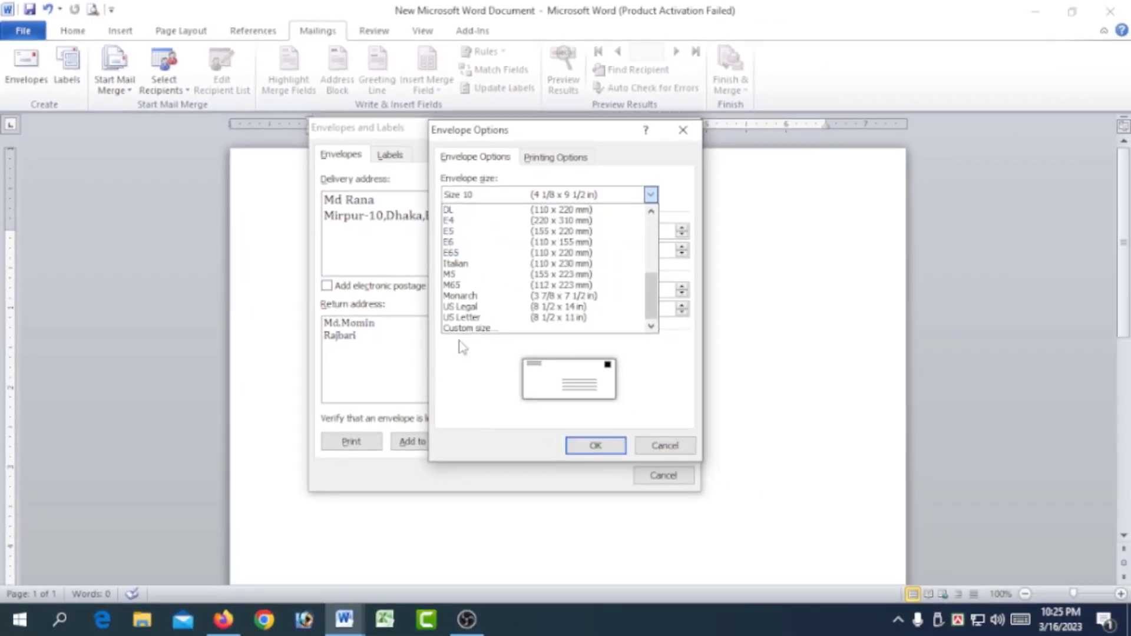
{"action": "left_click", "coordinate": [484, 158]}
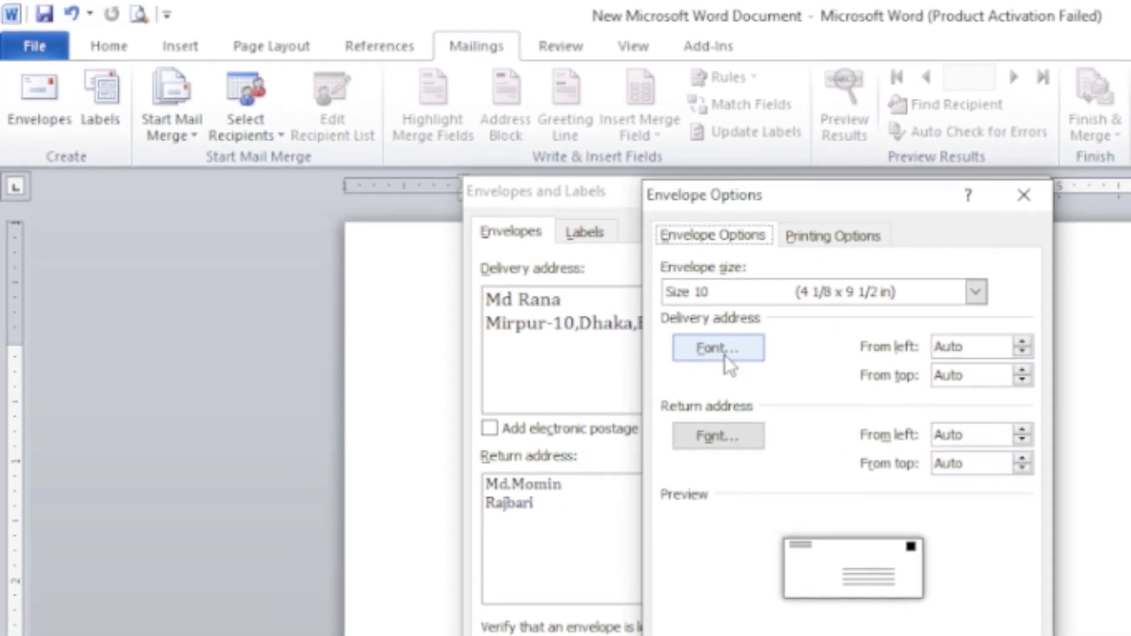
Try Arial, Italic, size 20 as the delivery address font, then discard the font settings.
{"action": "left_click", "coordinate": [479, 232]}
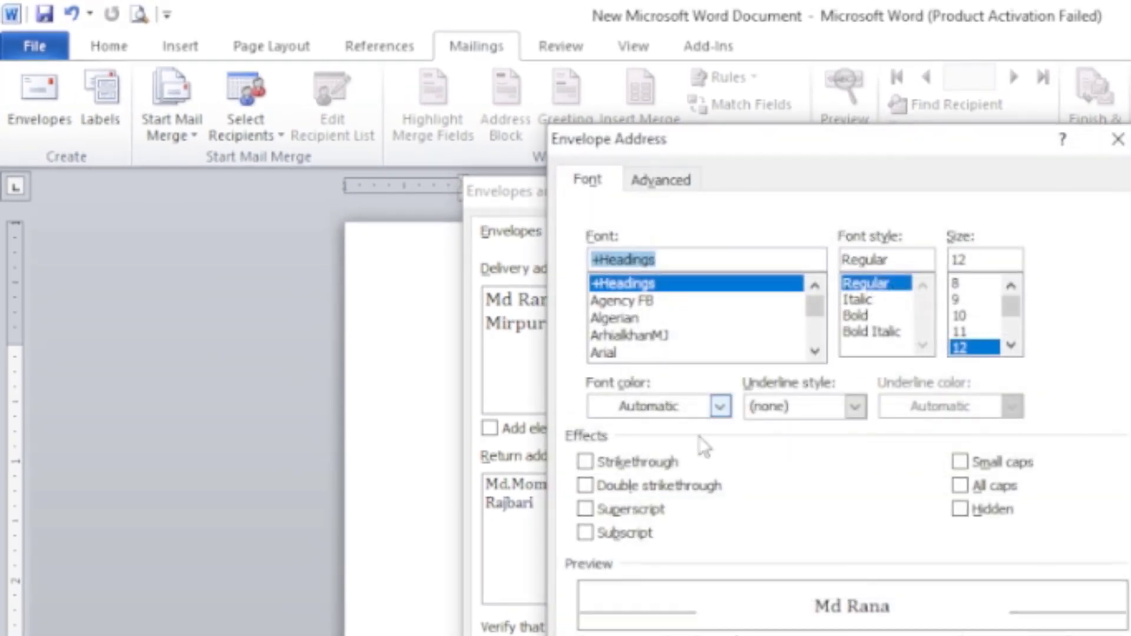
{"action": "left_click", "coordinate": [615, 318]}
{"action": "left_click", "coordinate": [648, 335]}
{"action": "left_click", "coordinate": [651, 353]}
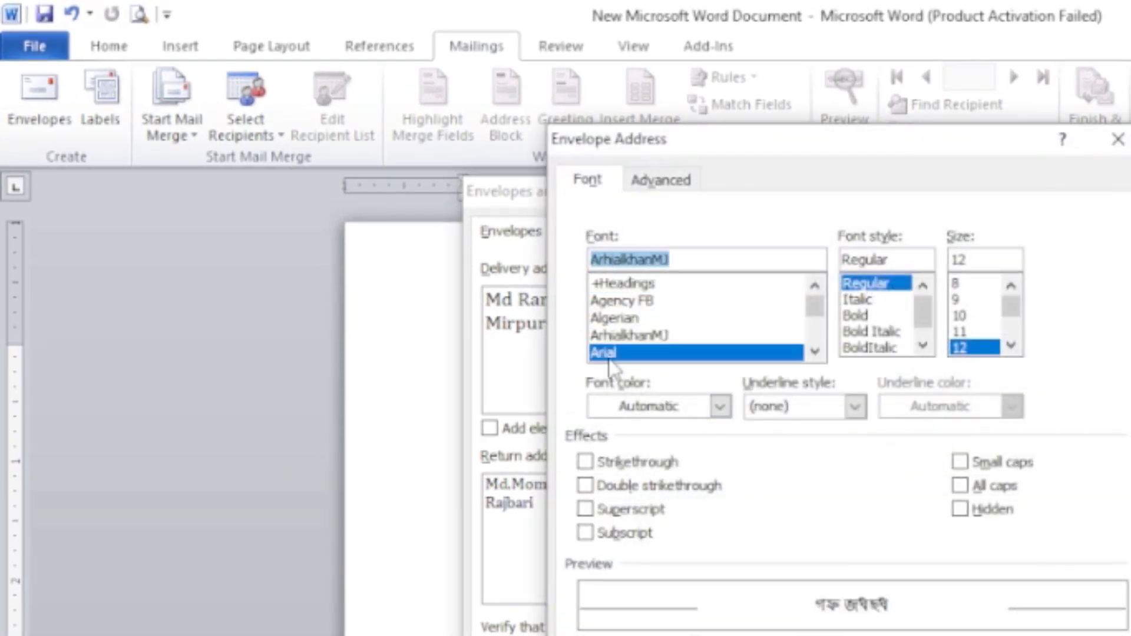
{"action": "left_click_drag", "start_coordinate": [878, 318], "coordinate": [860, 299]}
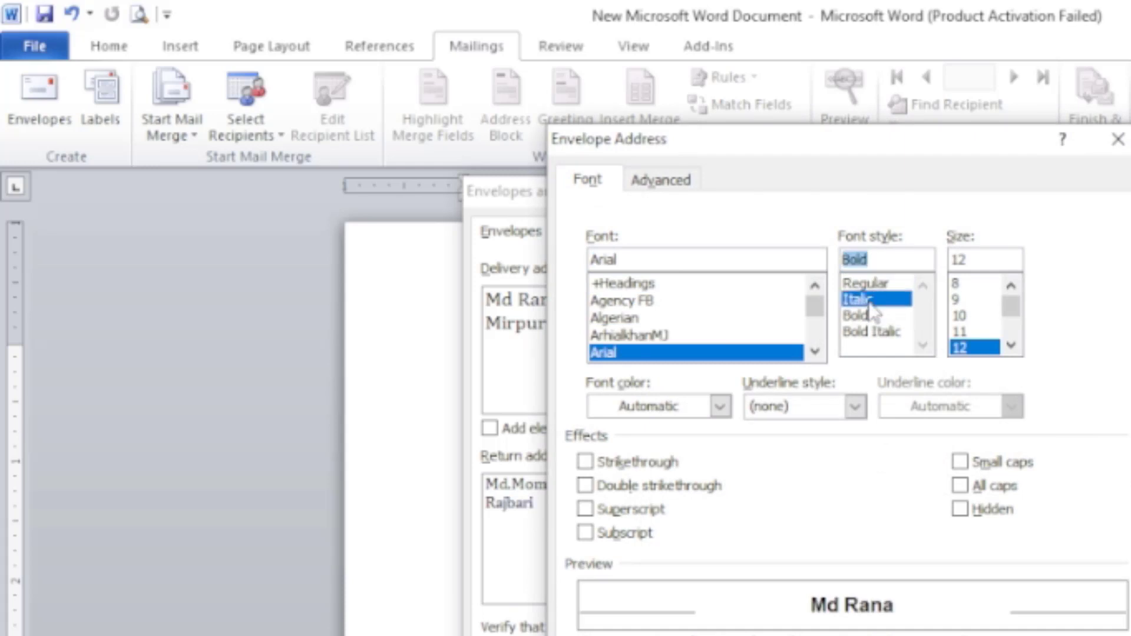
{"action": "left_click_drag", "start_coordinate": [1012, 309], "coordinate": [1015, 321]}
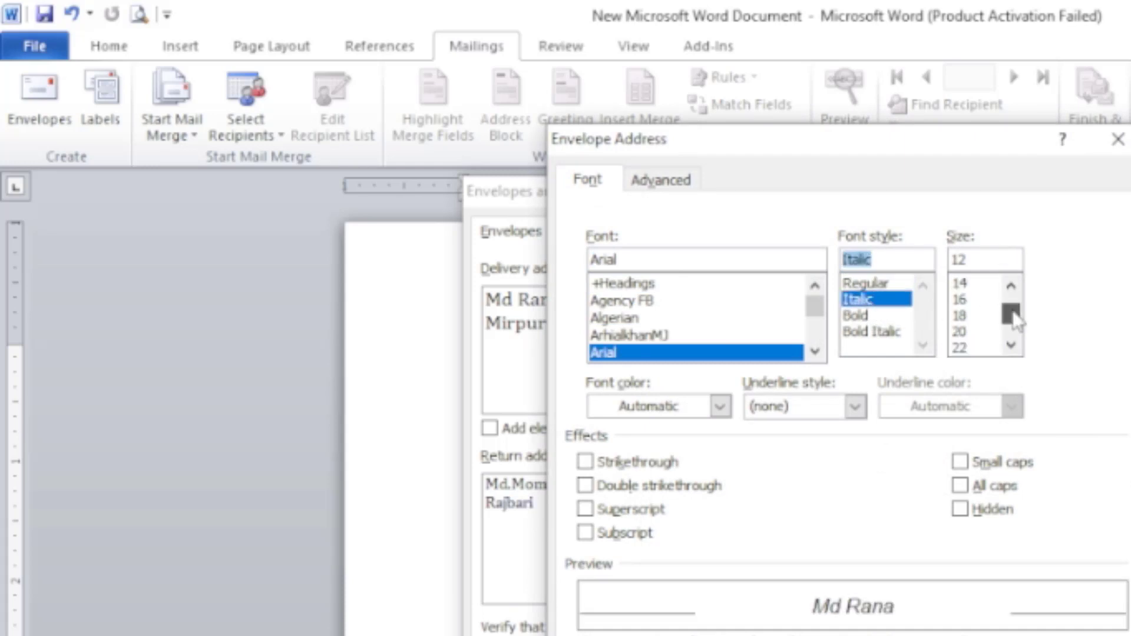
{"action": "left_click", "coordinate": [962, 332]}
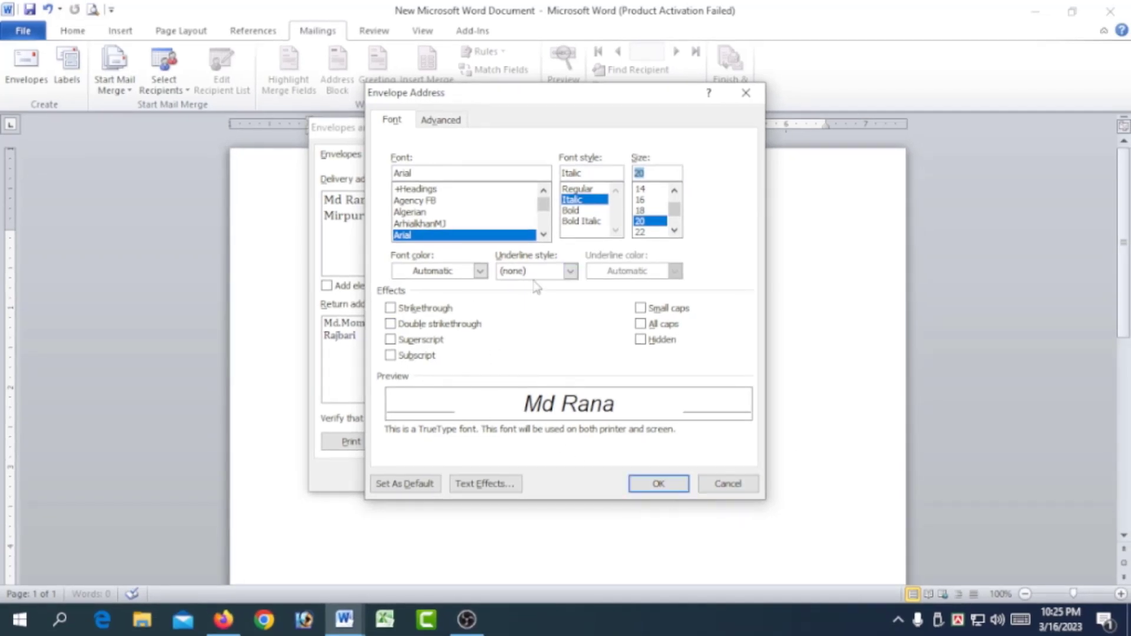
{"action": "left_click", "coordinate": [730, 486]}
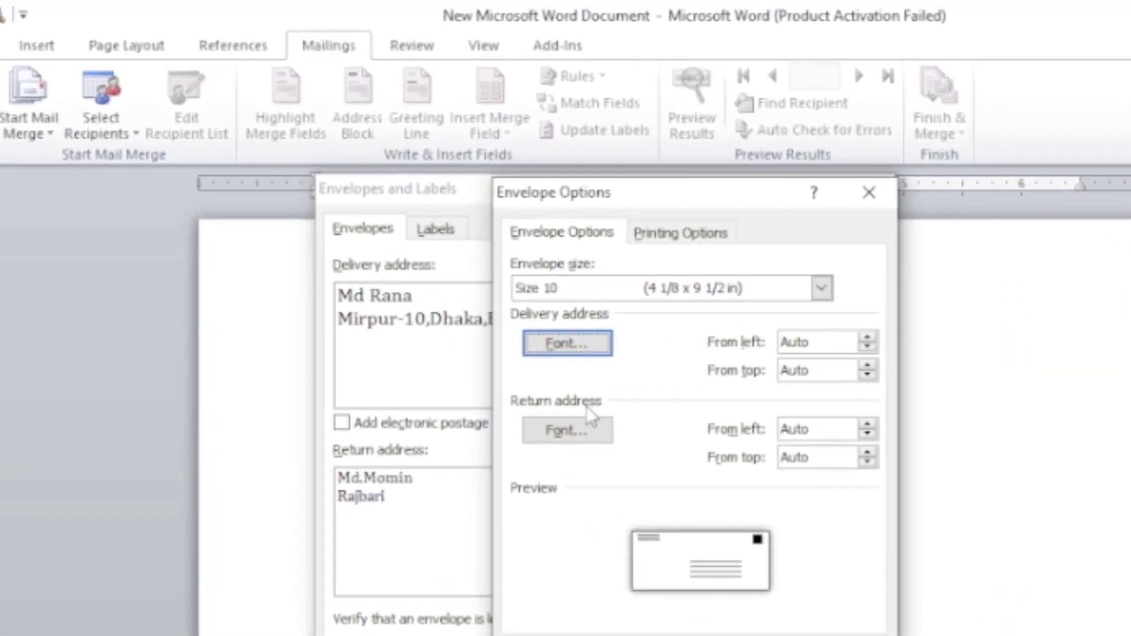
Try Algerian in Bold as the return address font and discard the change.
{"action": "left_click", "coordinate": [573, 433]}
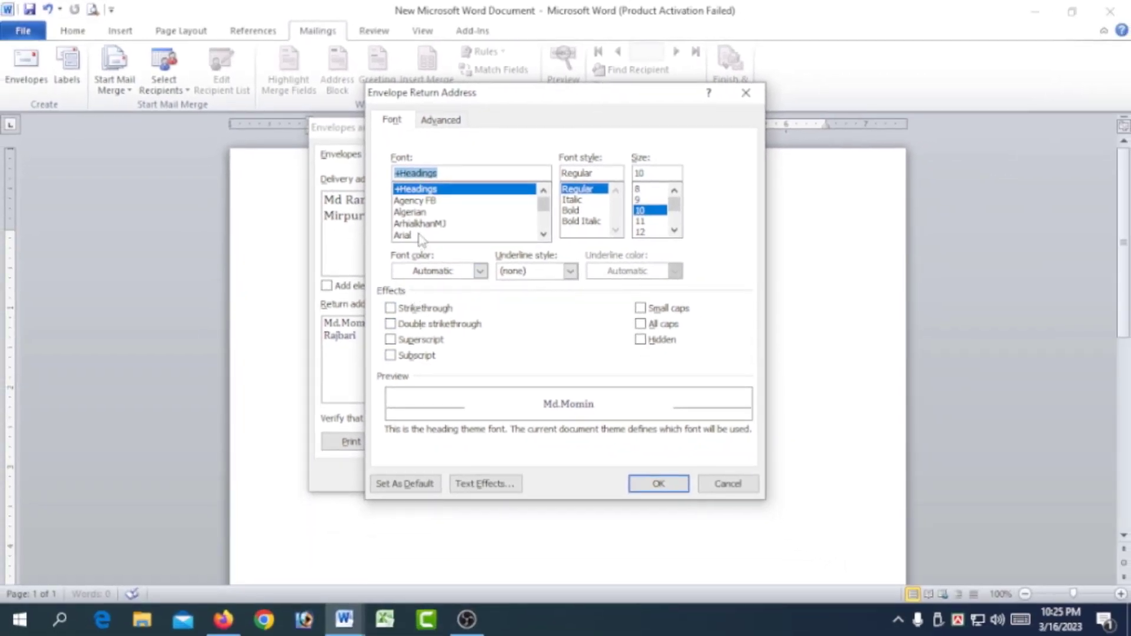
{"action": "left_click", "coordinate": [421, 215]}
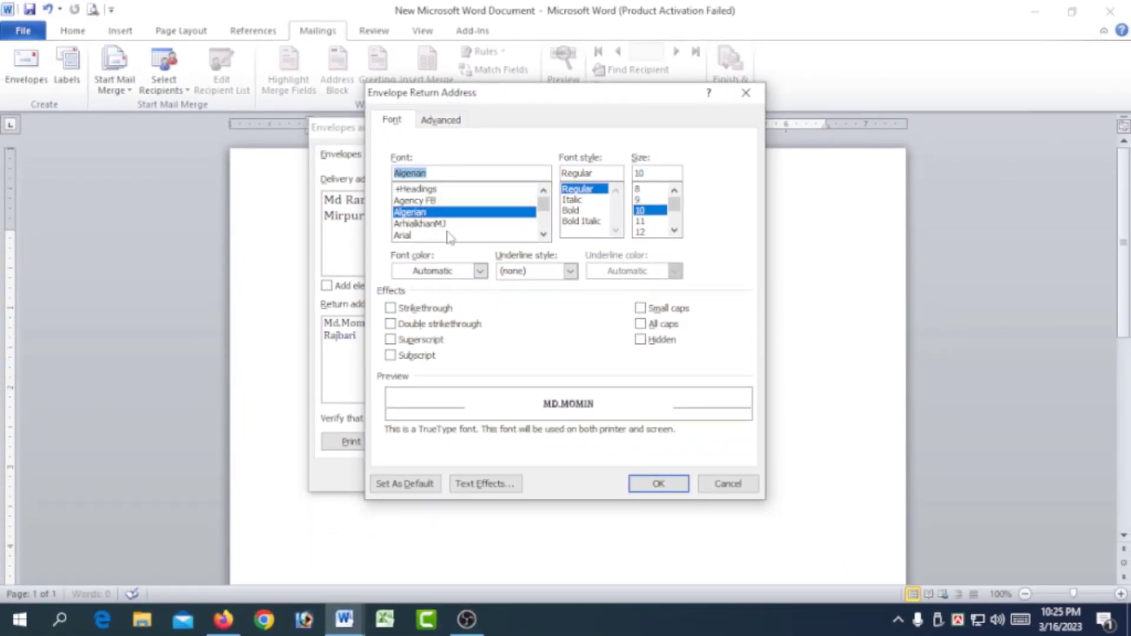
{"action": "left_click", "coordinate": [575, 211]}
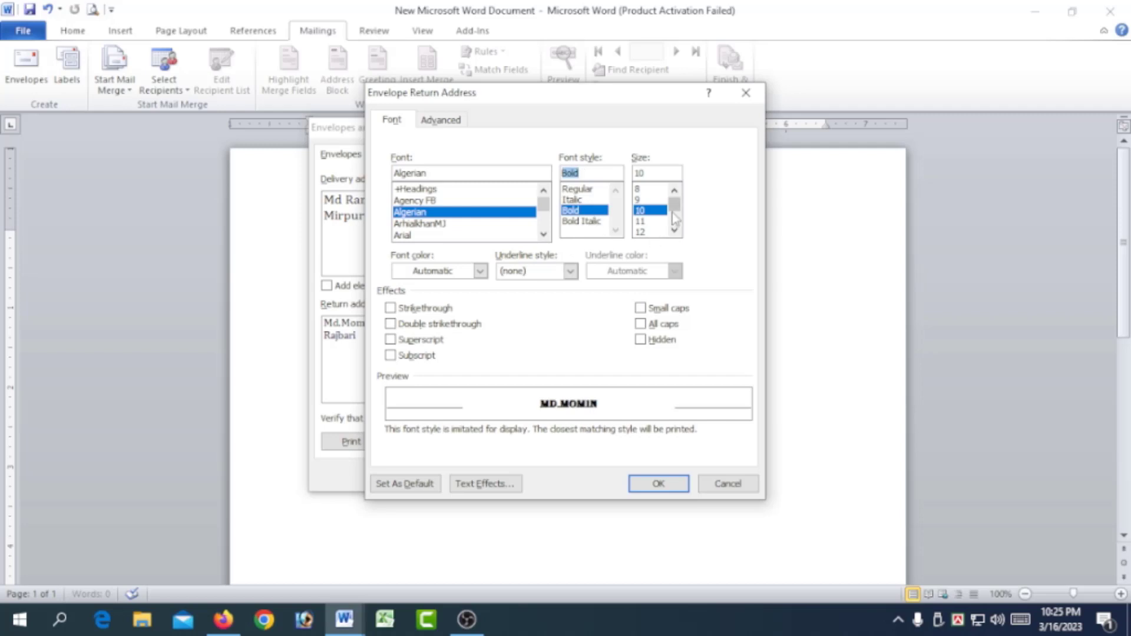
{"action": "scroll", "coordinate": [675, 220], "scroll_direction": "down", "scroll_amount": 1}
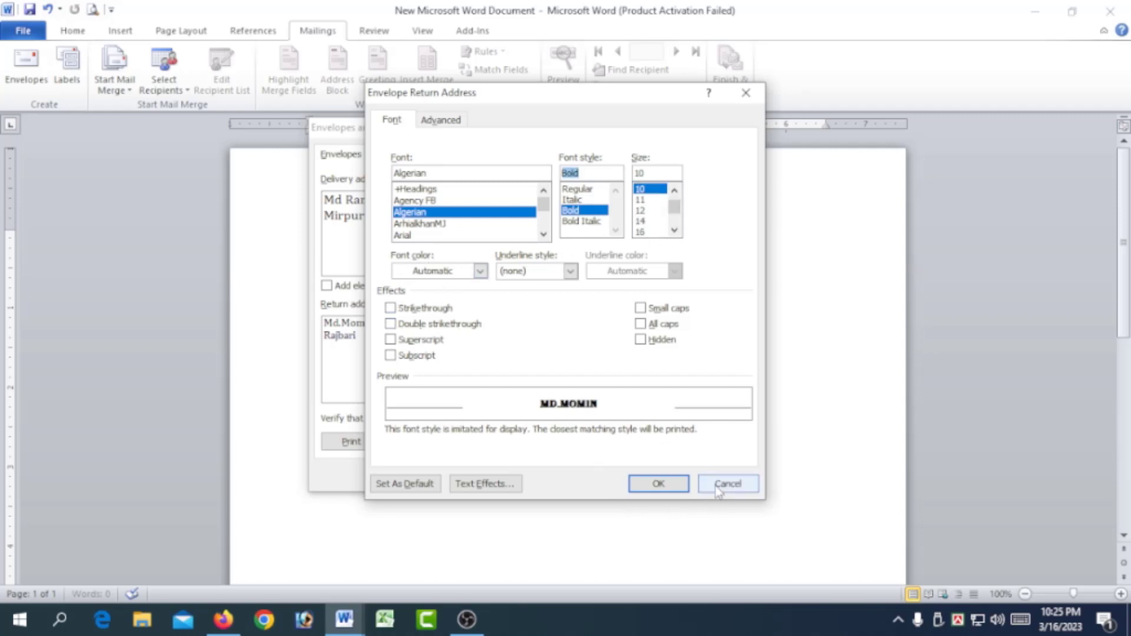
{"action": "left_click", "coordinate": [729, 485]}
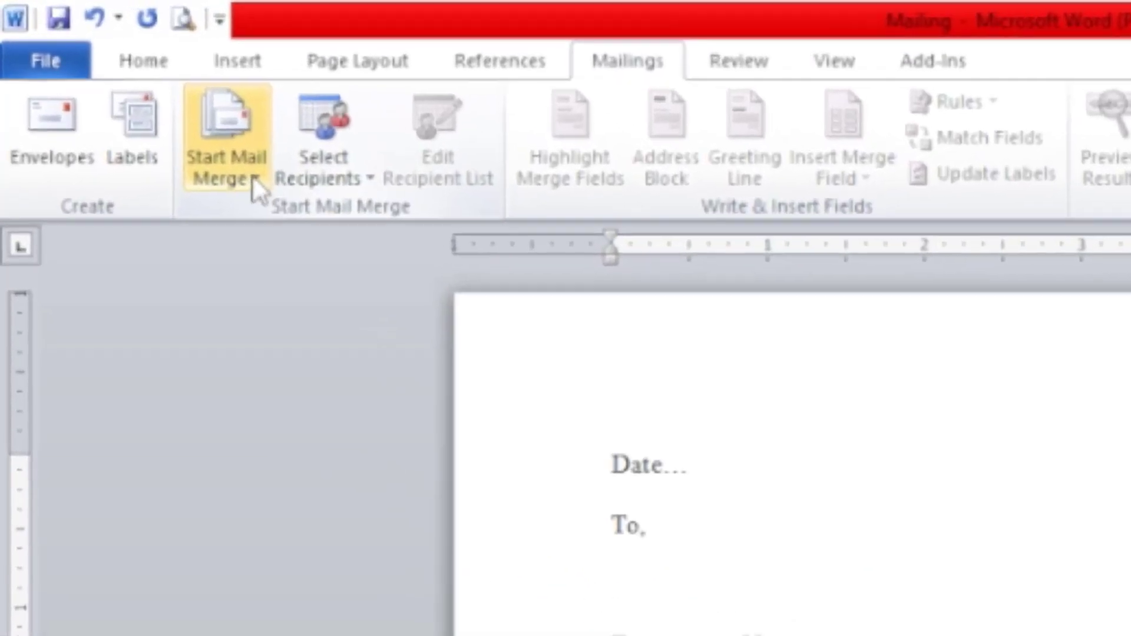
Start a Letters mail merge for the holiday notification and begin a new recipient list.
{"action": "left_click", "coordinate": [128, 89]}
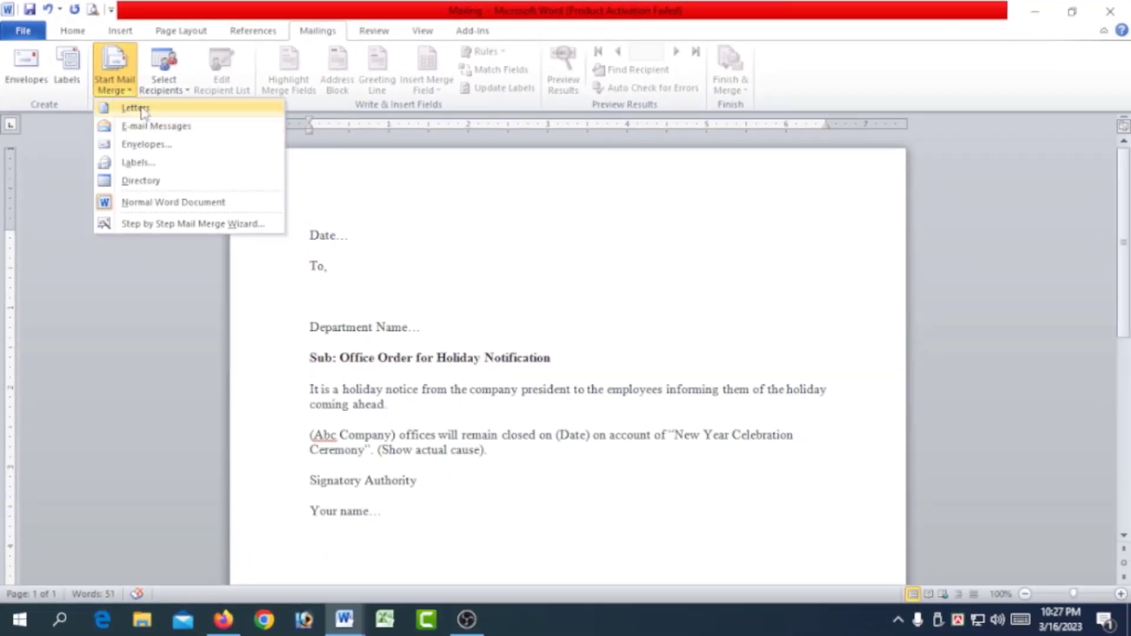
{"action": "left_click", "coordinate": [146, 114]}
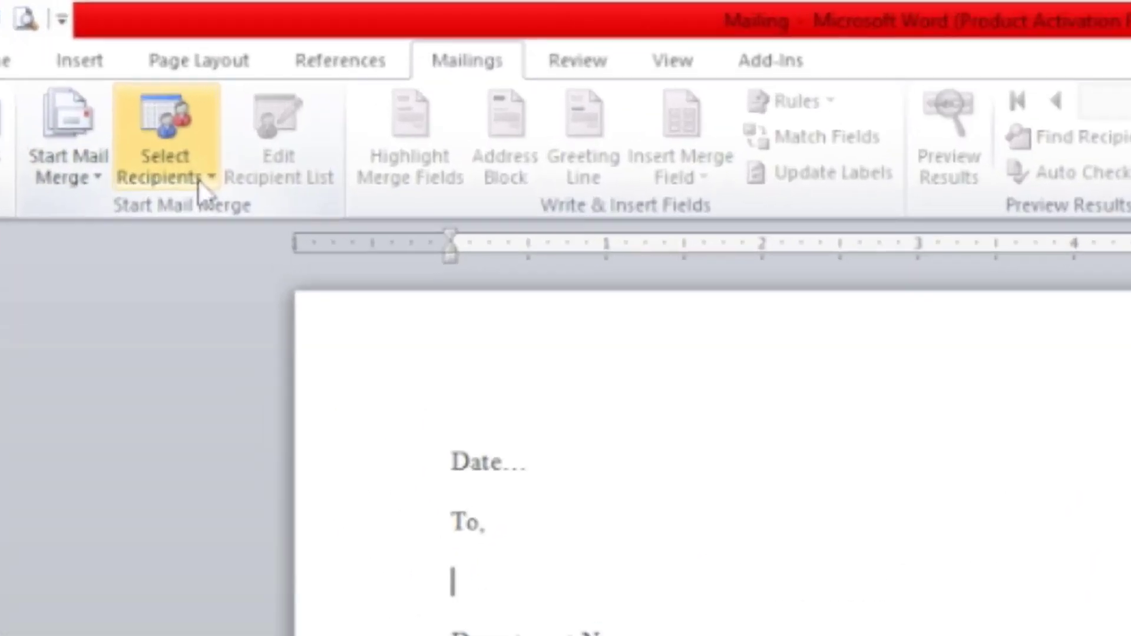
{"action": "left_click", "coordinate": [164, 84]}
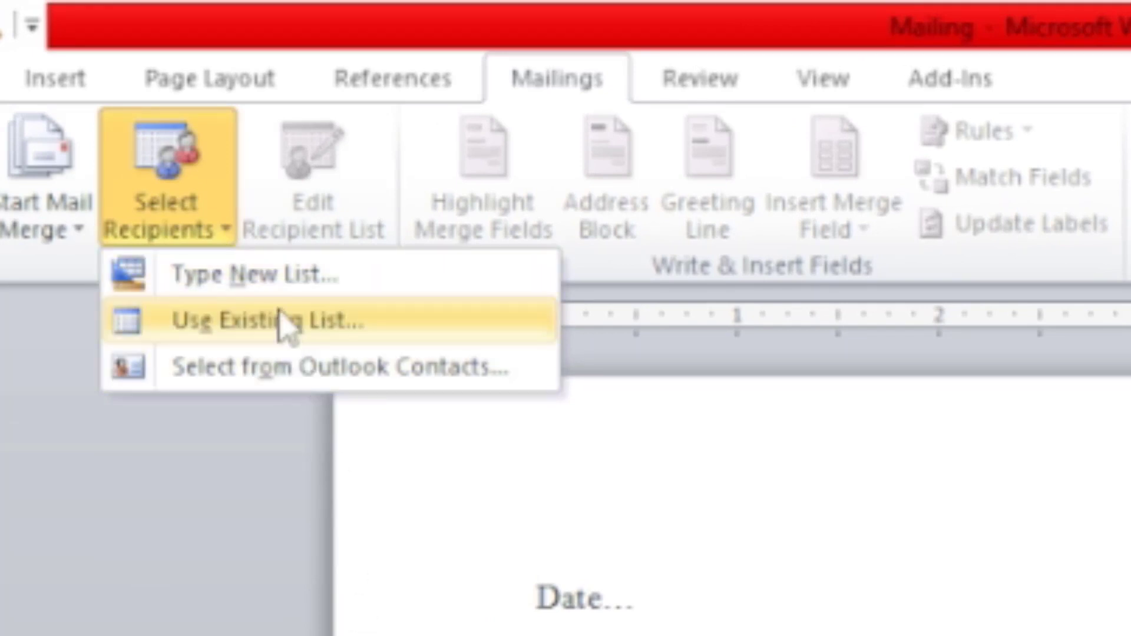
{"action": "left_click", "coordinate": [283, 275]}
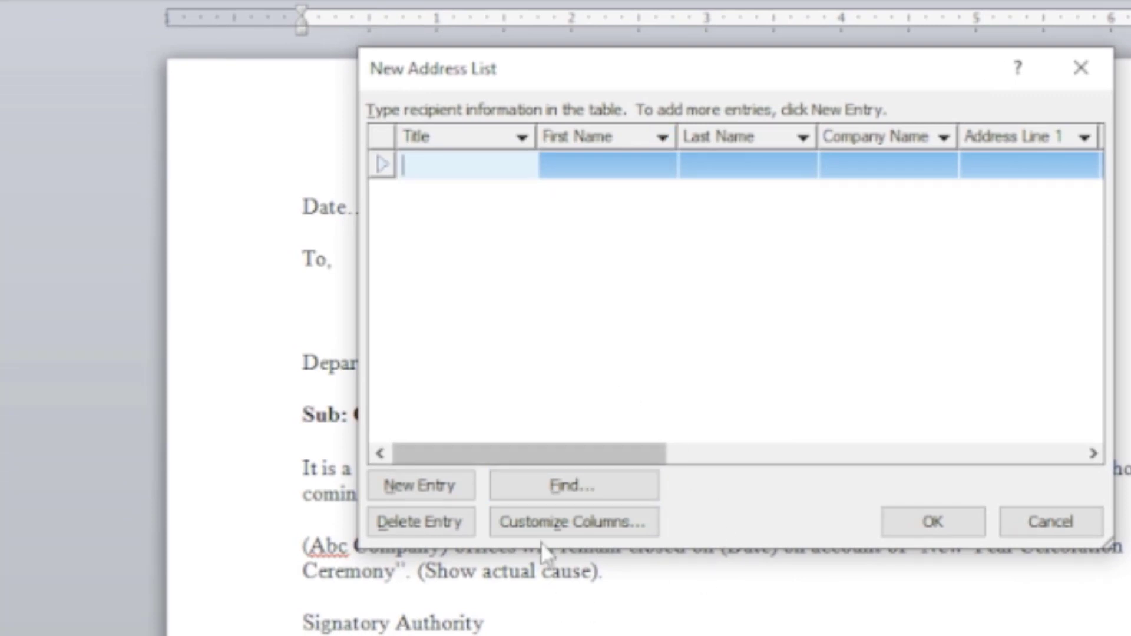
Customize the address list columns by deleting the E-mail Address and Work Phone fields.
{"action": "left_click", "coordinate": [557, 520]}
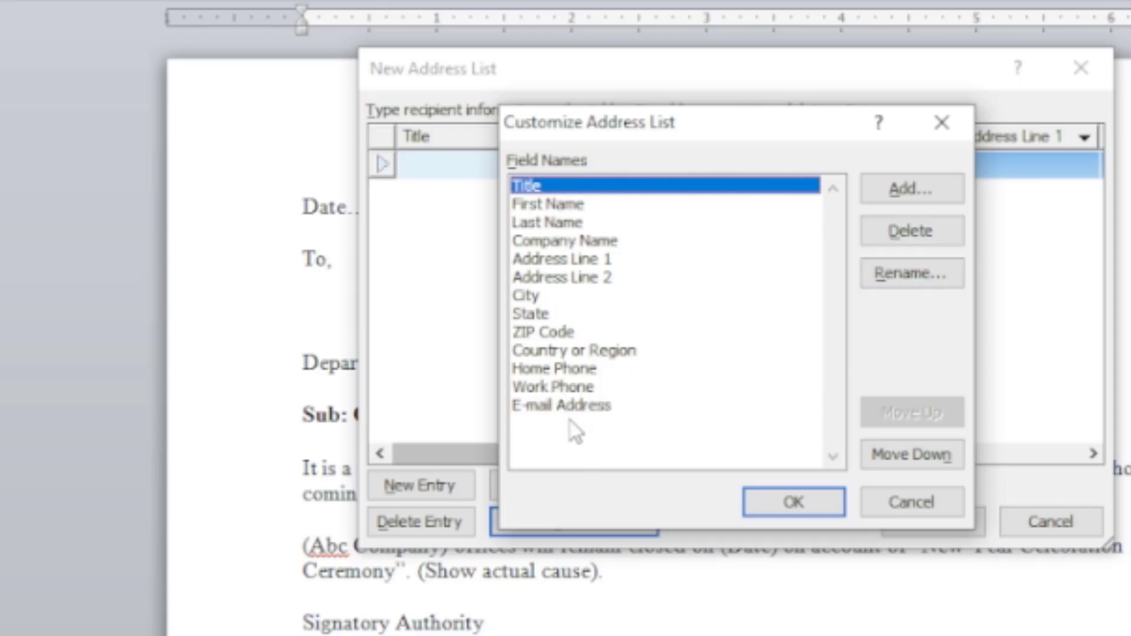
{"action": "left_click", "coordinate": [581, 406]}
{"action": "left_click", "coordinate": [910, 233]}
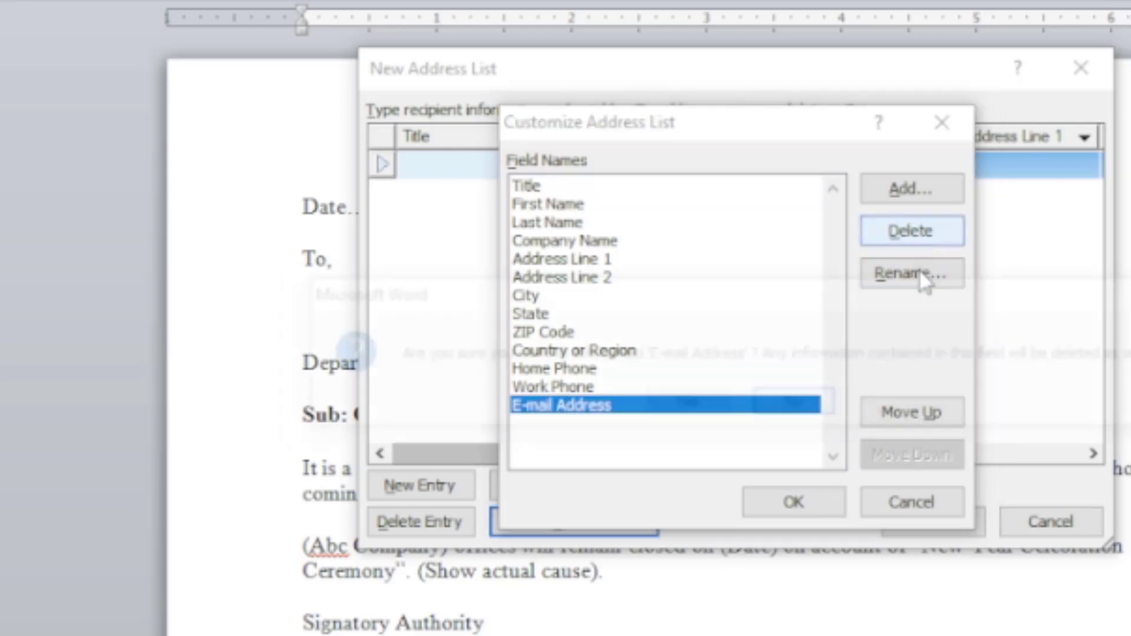
{"action": "left_click", "coordinate": [705, 407]}
{"action": "left_click", "coordinate": [554, 390]}
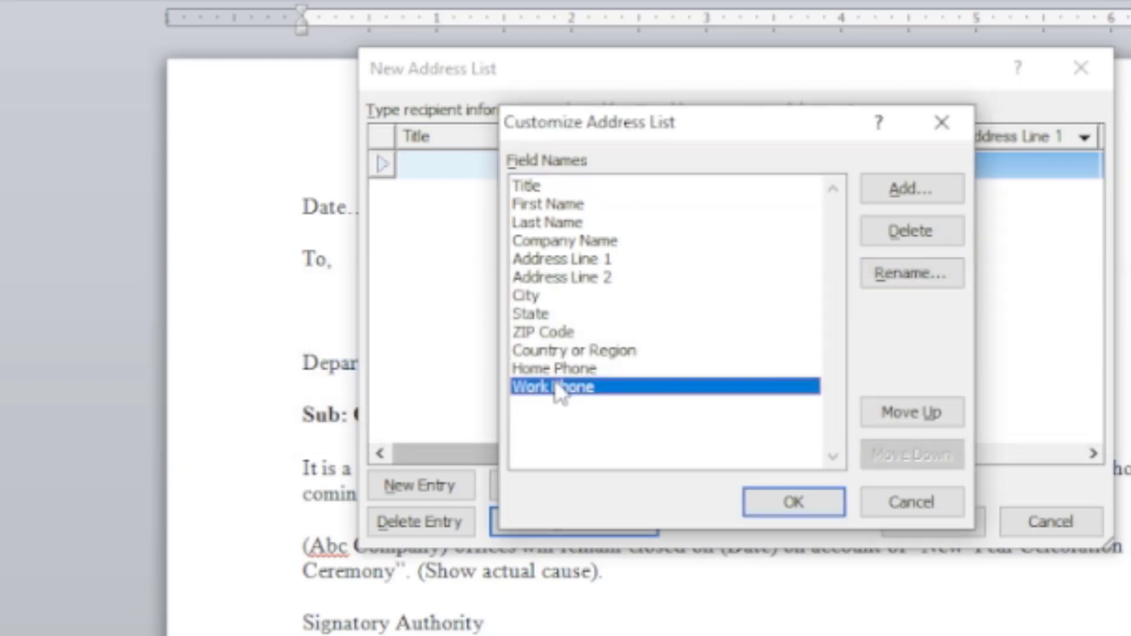
{"action": "left_click", "coordinate": [895, 236]}
{"action": "left_click", "coordinate": [710, 411]}
Delete the Home Phone and Country or Region fields from the address list.
{"action": "left_click", "coordinate": [552, 354]}
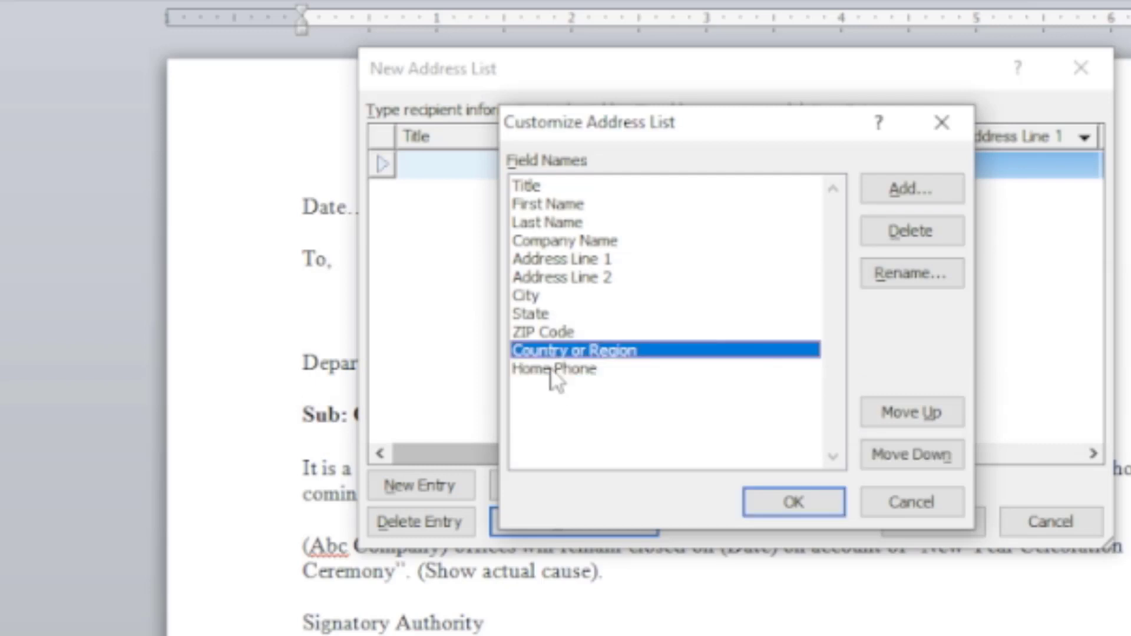
{"action": "left_click", "coordinate": [552, 369]}
{"action": "left_click", "coordinate": [911, 231]}
{"action": "left_click", "coordinate": [710, 401]}
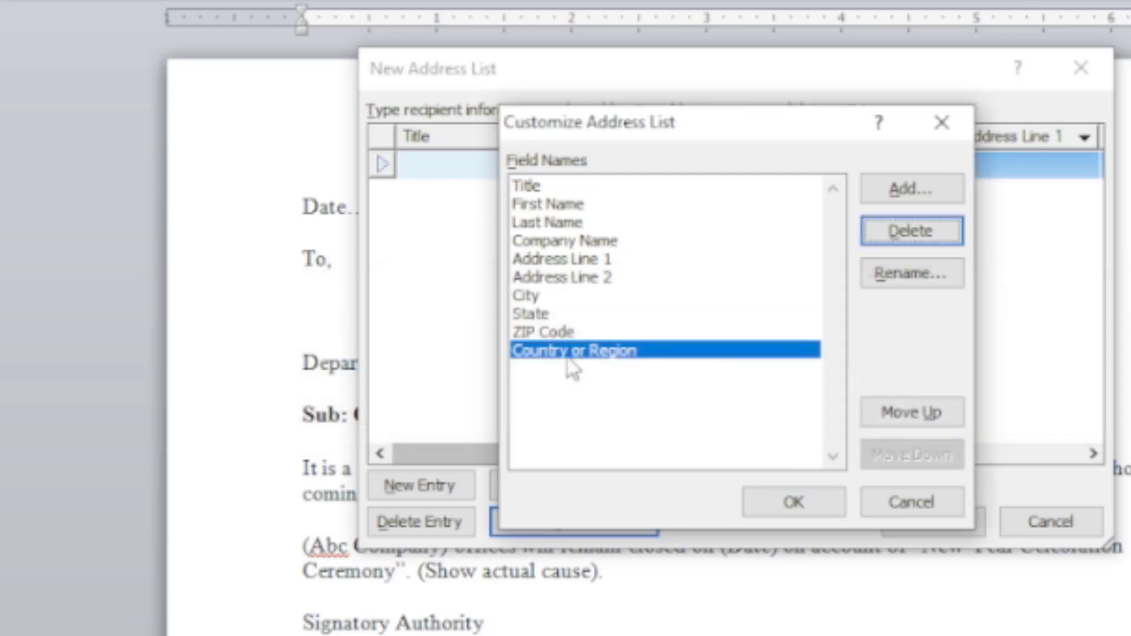
{"action": "left_click", "coordinate": [910, 231]}
{"action": "left_click", "coordinate": [682, 401]}
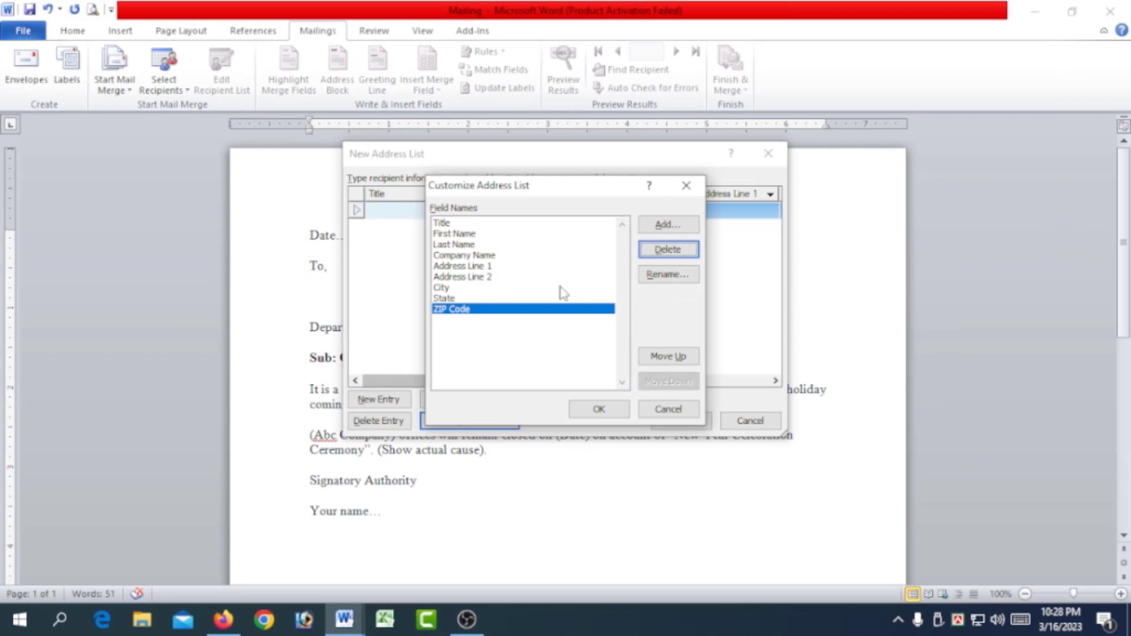
Delete the ZIP Code, State and City fields from the address list.
{"action": "left_click", "coordinate": [668, 249]}
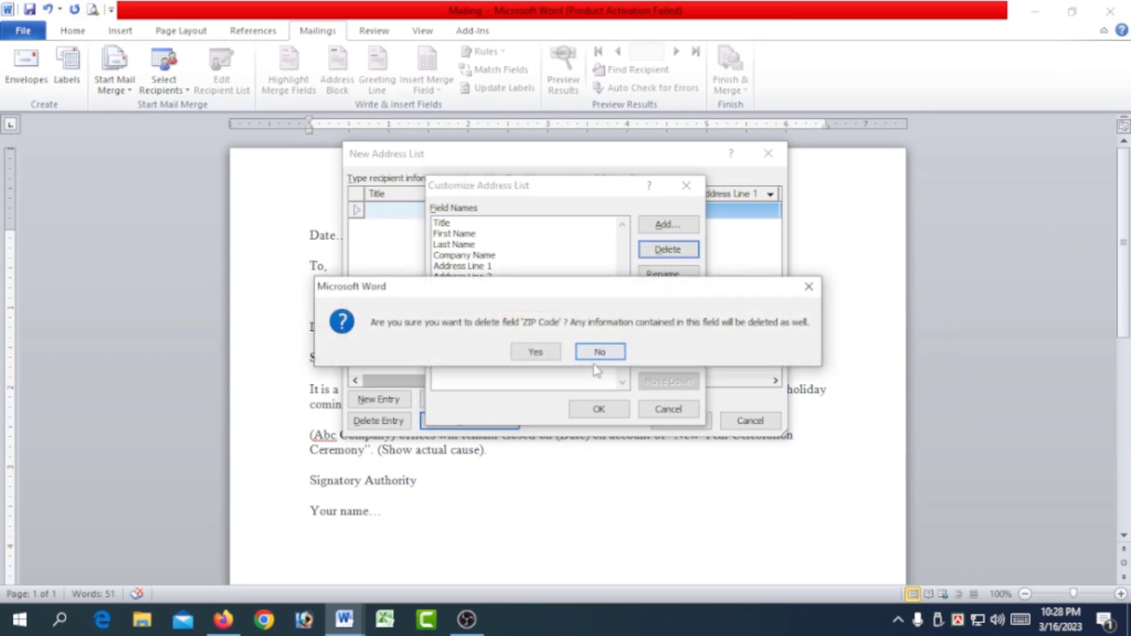
{"action": "left_click", "coordinate": [533, 351]}
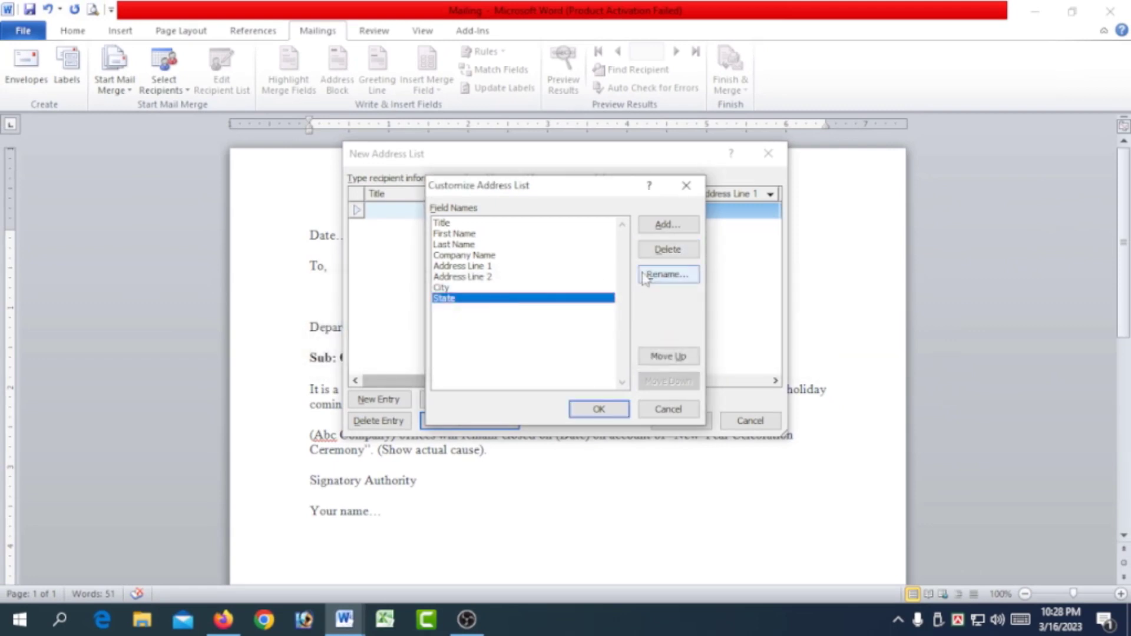
{"action": "left_click", "coordinate": [668, 249]}
{"action": "left_click", "coordinate": [535, 351]}
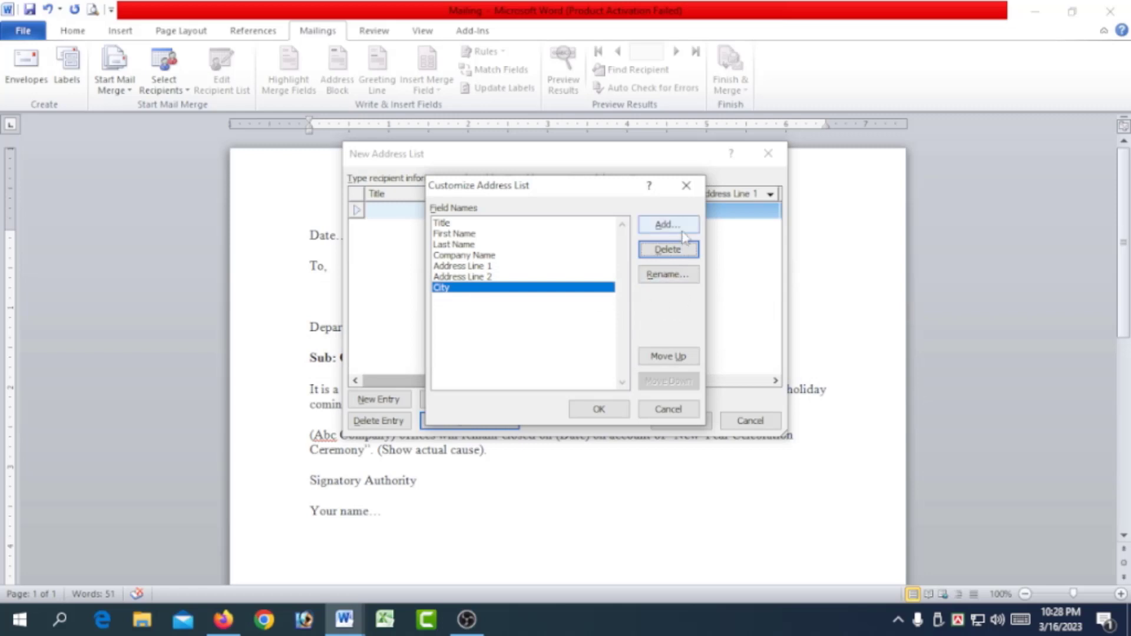
{"action": "left_click", "coordinate": [667, 249]}
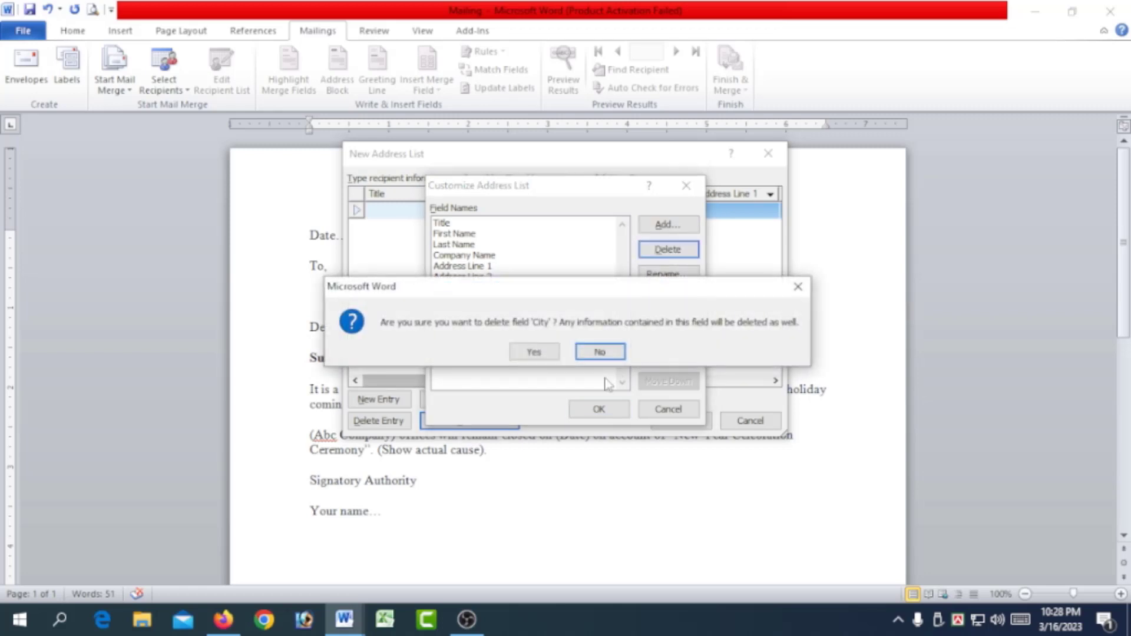
{"action": "left_click", "coordinate": [535, 352]}
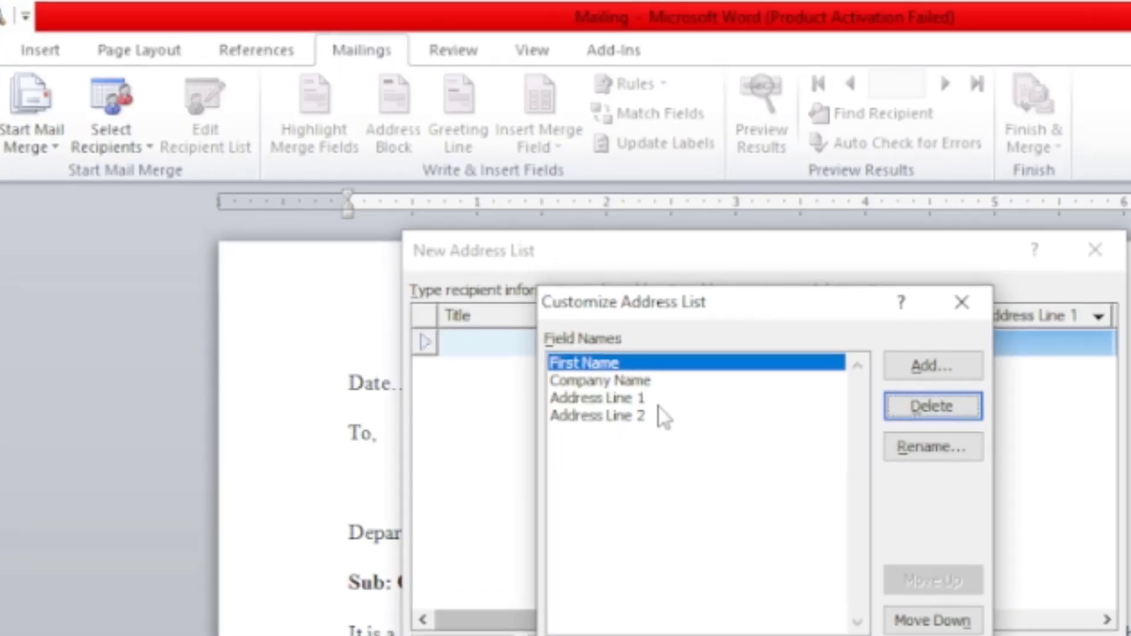
Delete the Title and Last Name fields from the address list and rename the Company Name field to Depertment.
{"action": "left_click", "coordinate": [499, 235]}
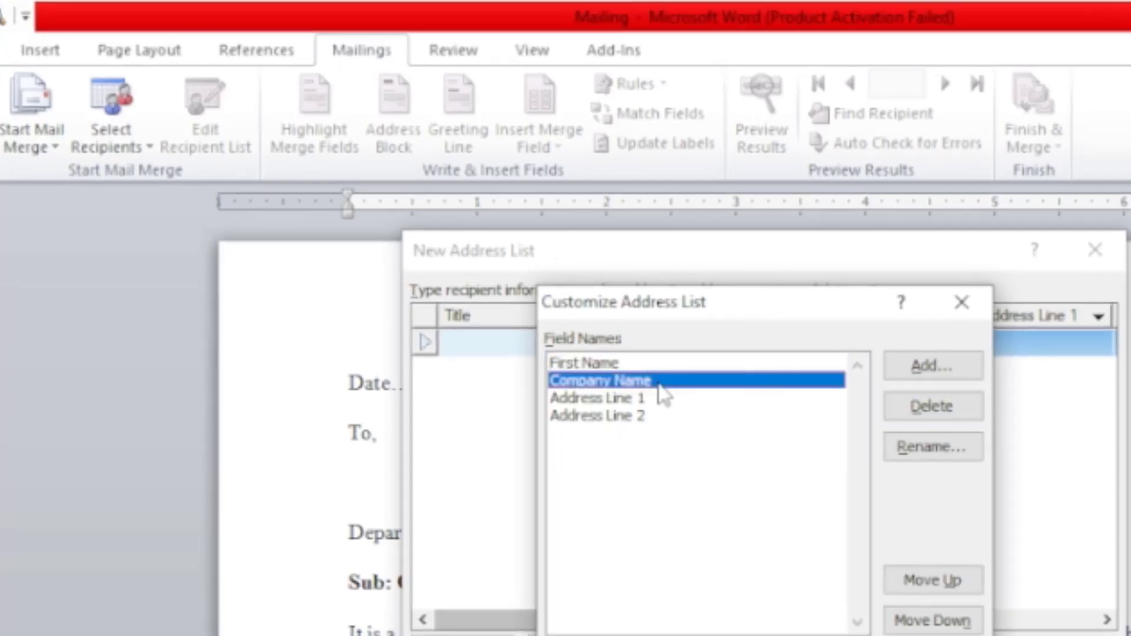
{"action": "left_click", "coordinate": [935, 458]}
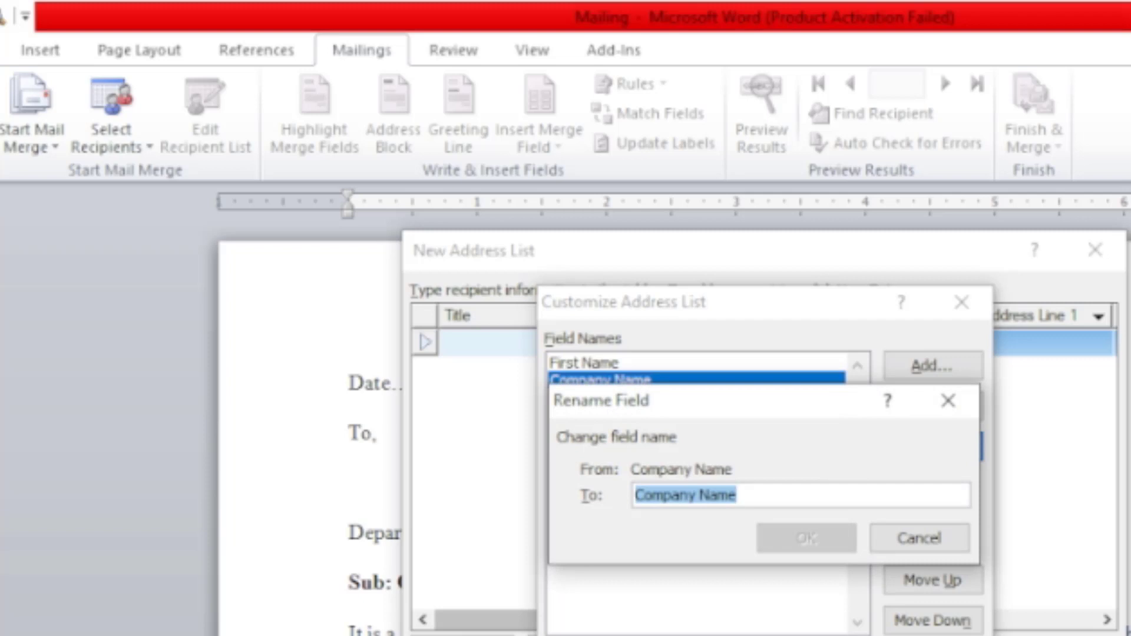
{"action": "type", "text": "Depertment"}
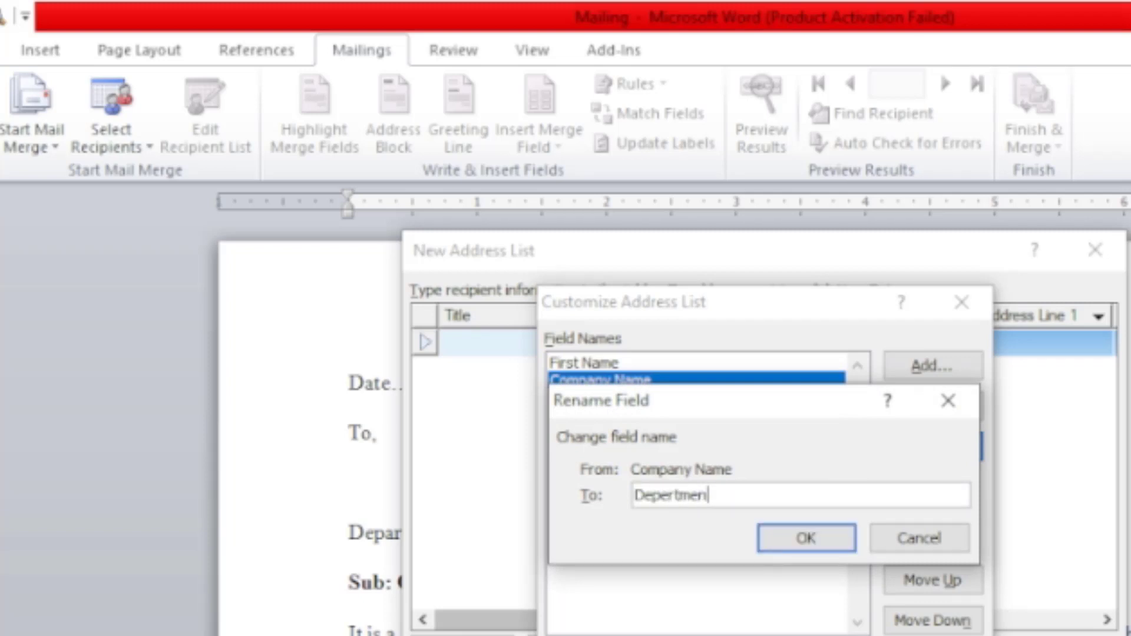
{"action": "left_click", "coordinate": [825, 543]}
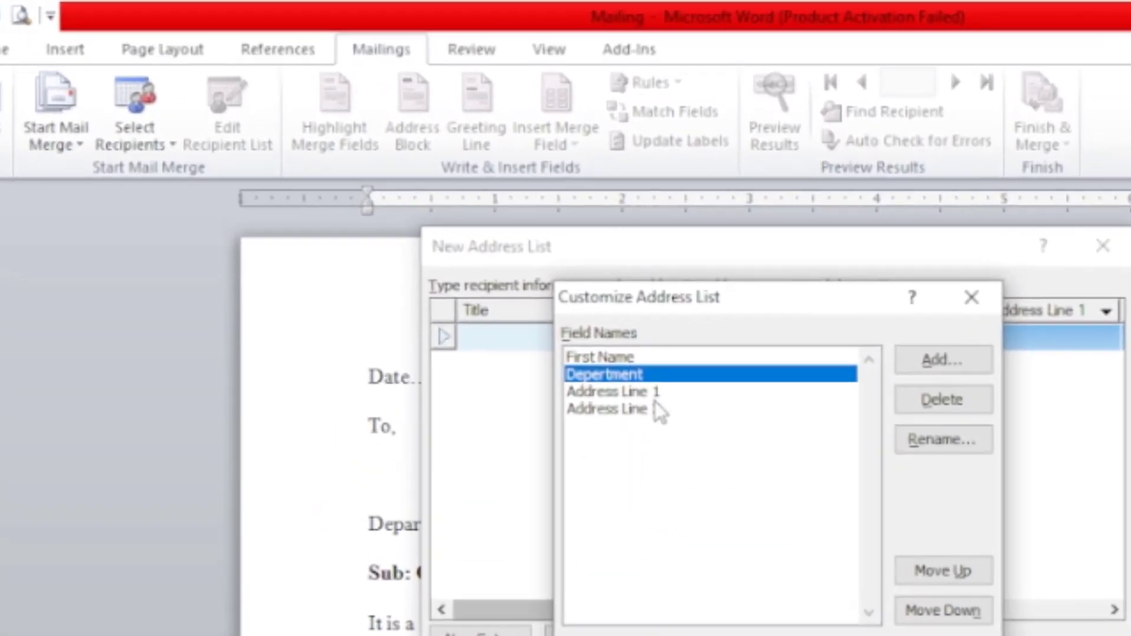
Delete the Address Line 2 field and apply the customized columns to the address list.
{"action": "left_click", "coordinate": [628, 412]}
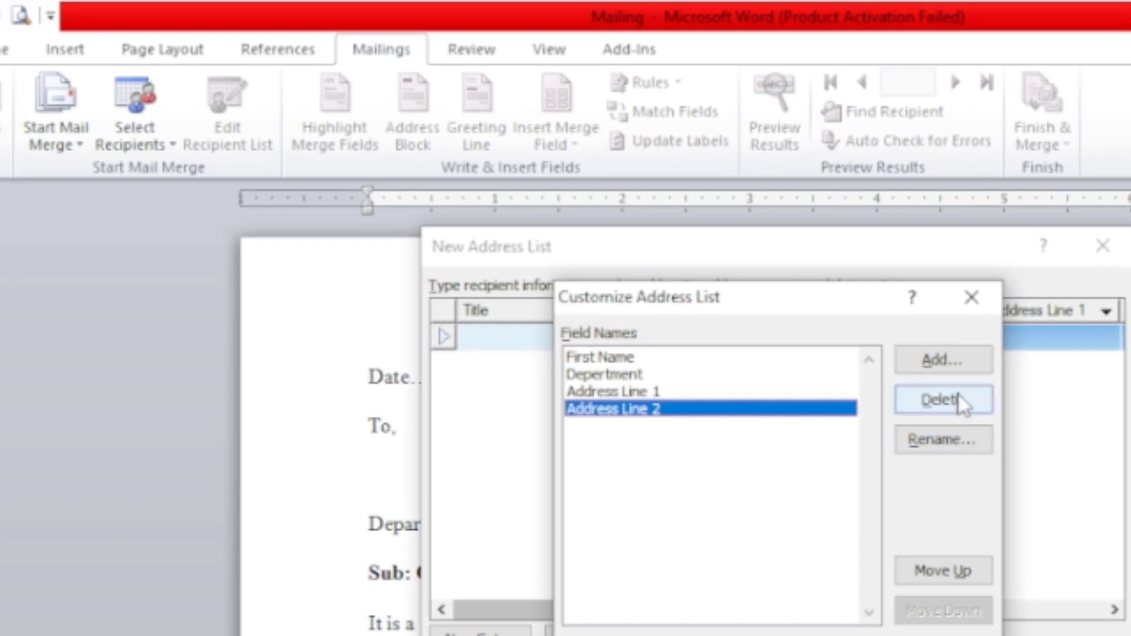
{"action": "left_click", "coordinate": [942, 400]}
{"action": "left_click", "coordinate": [729, 563]}
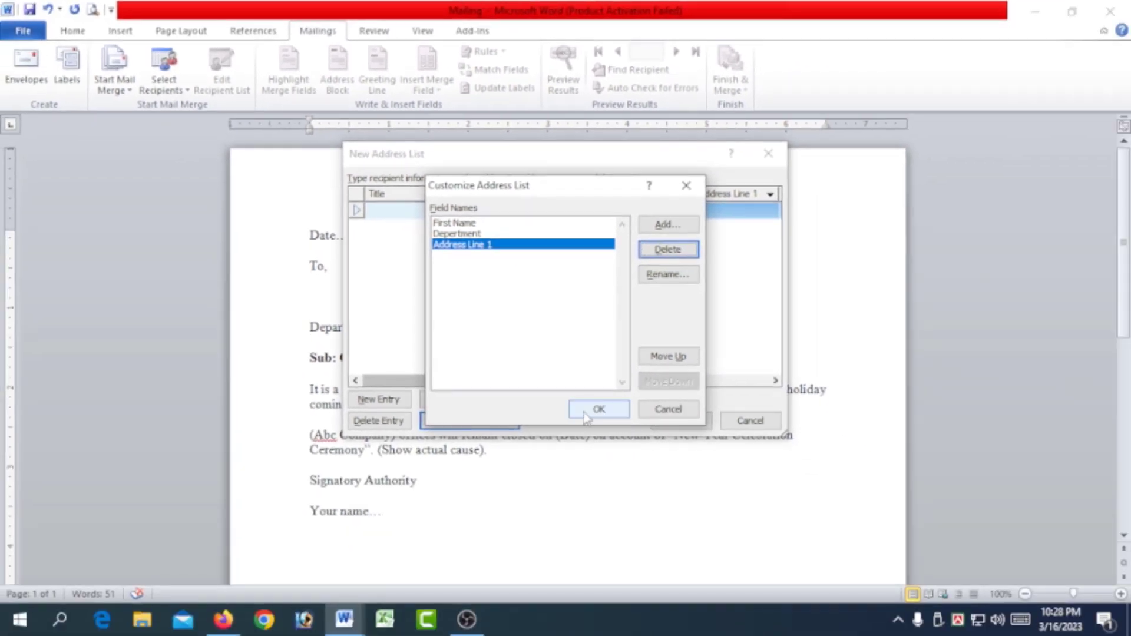
{"action": "left_click", "coordinate": [586, 415]}
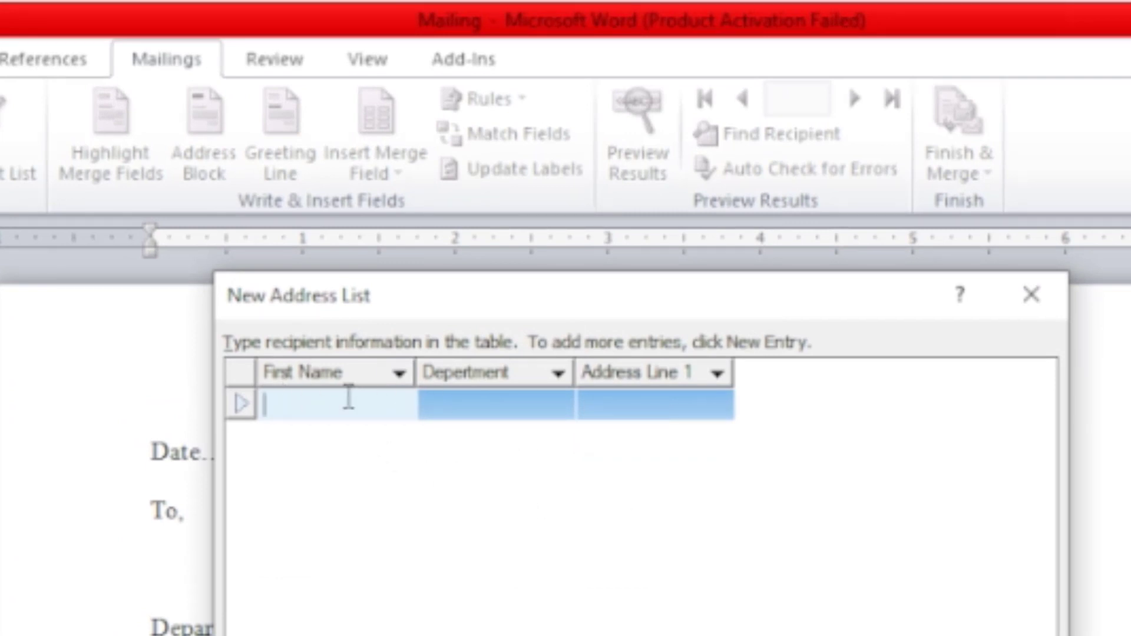
Fill in the first recipient entry with the recipient's name, department Accounts and address Jessore.
{"action": "type", "text": "Md.Hasib"}
{"action": "key", "text": "Tab"}
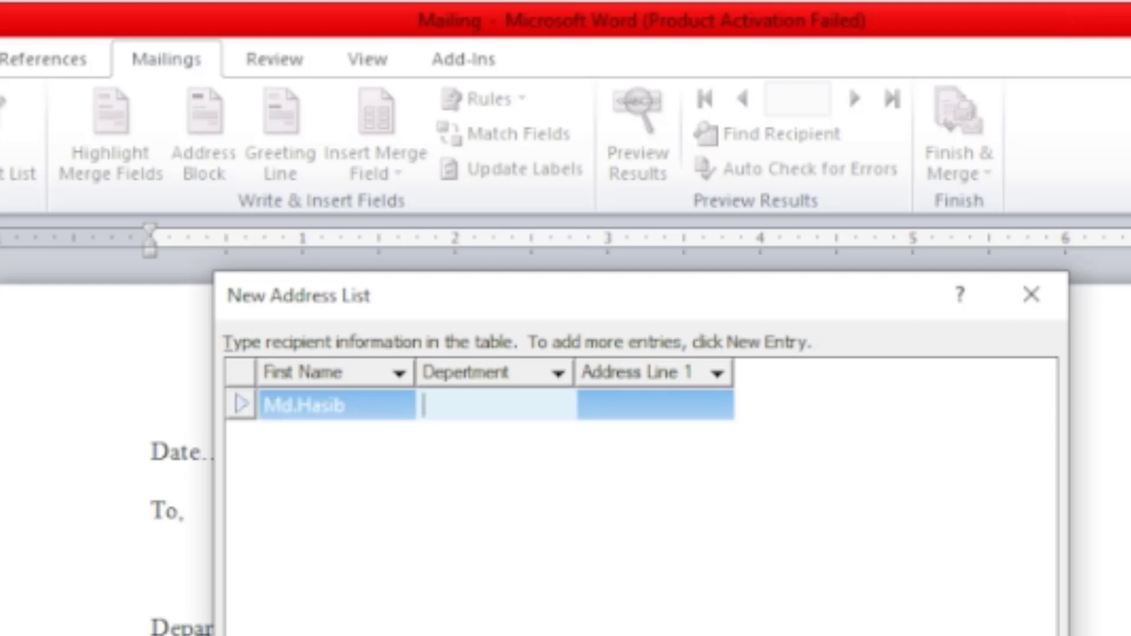
{"action": "type", "text": "Accounts"}
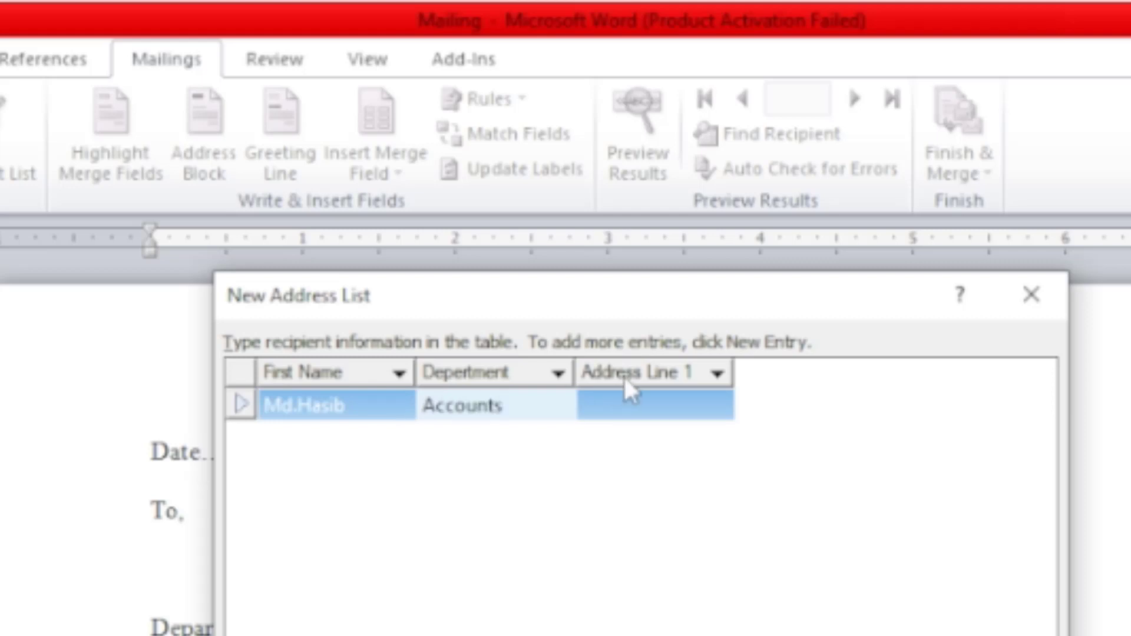
{"action": "left_click", "coordinate": [657, 402]}
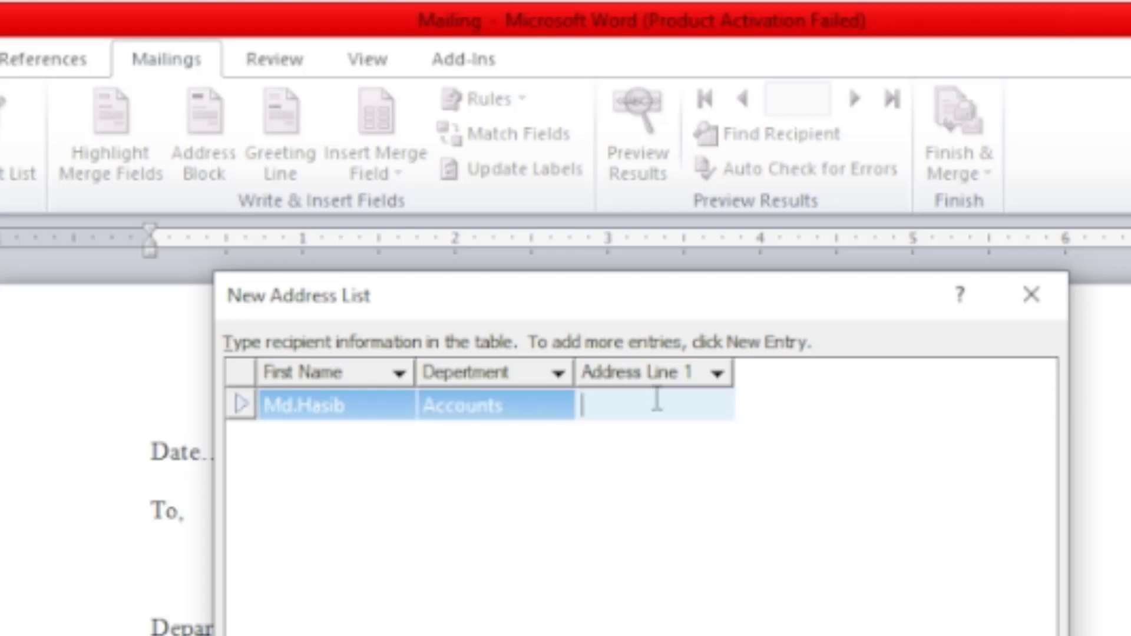
{"action": "type", "text": "1"}
{"action": "type", "text": "essore"}
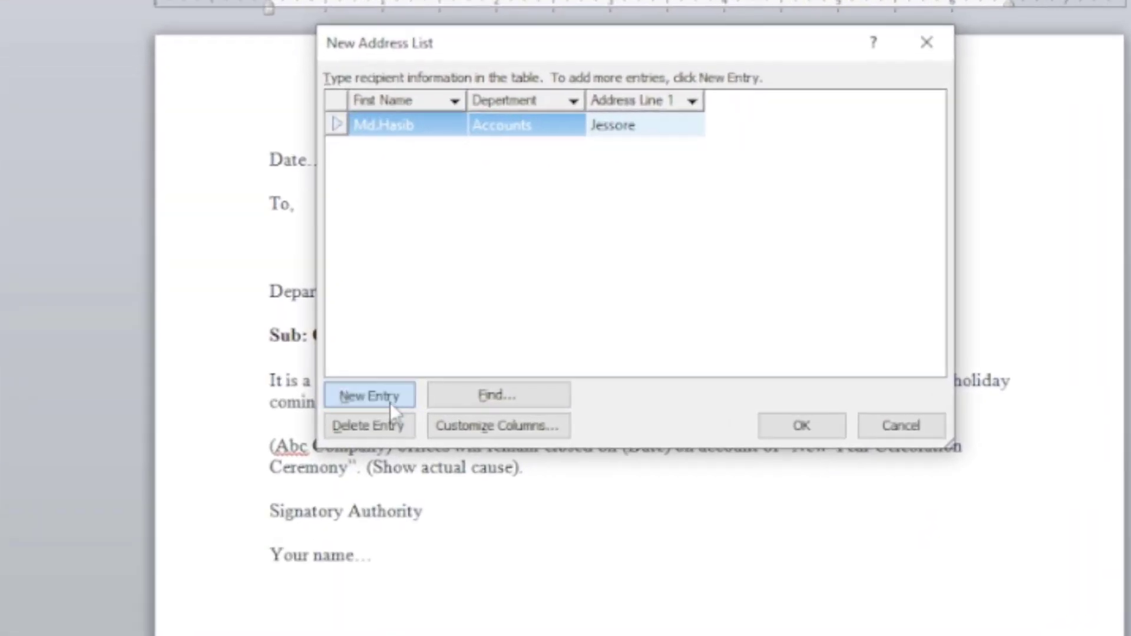
Add four more named recipients: sales in Dhaka, Aduit in Dhaka, Production in Jessore, and Hr & Admin in Dhaka.
{"action": "left_click", "coordinate": [378, 400]}
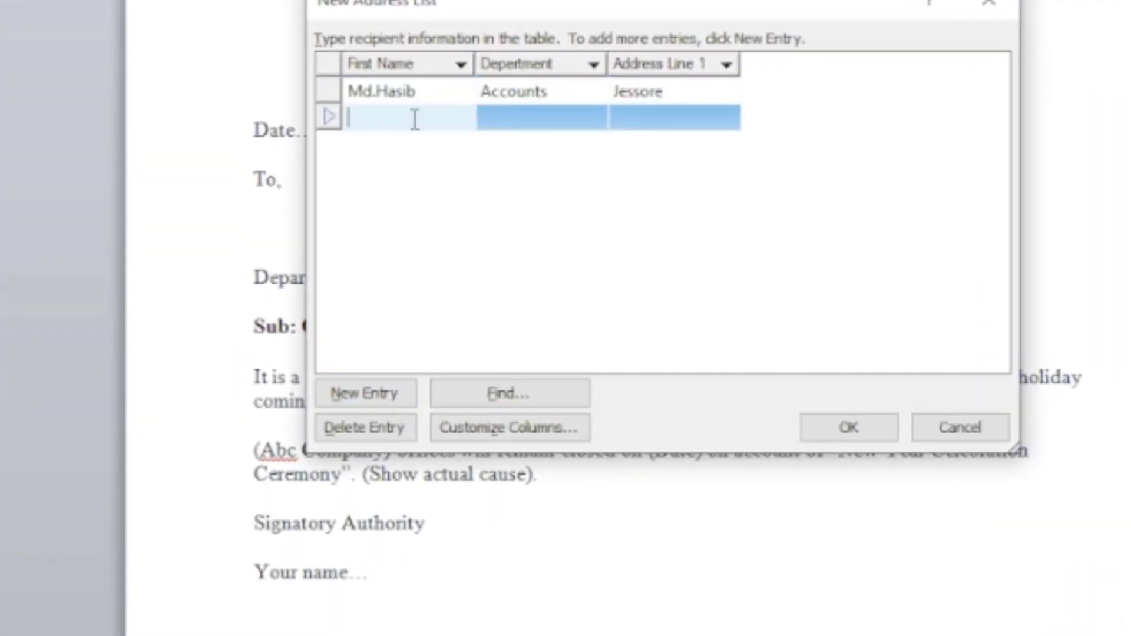
{"action": "type", "text": "Md.Hasan"}
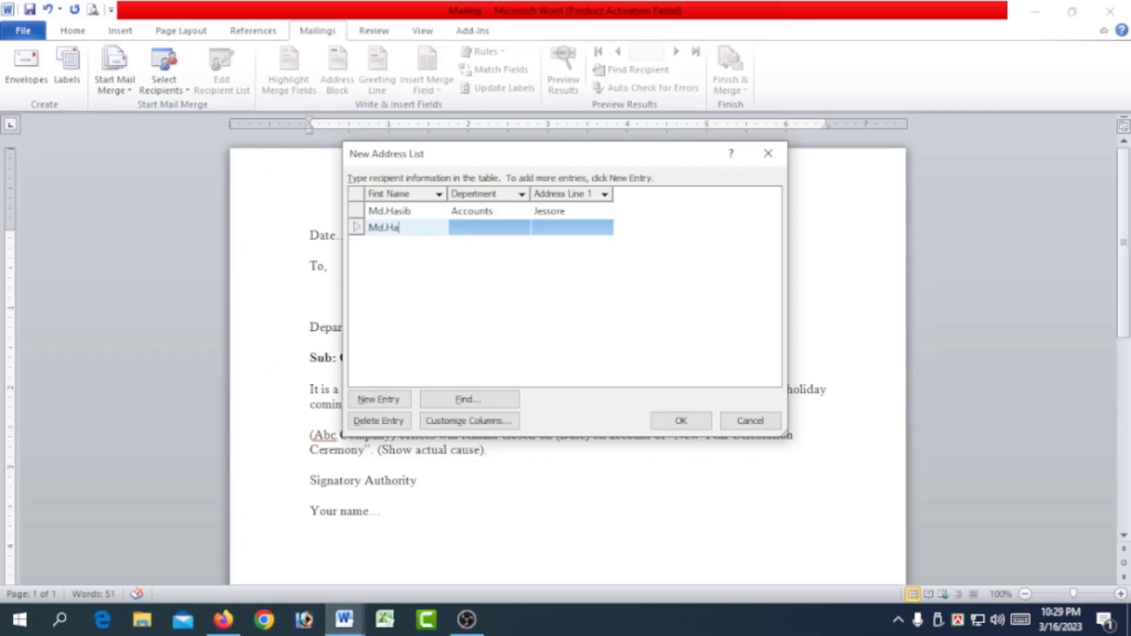
{"action": "left_click", "coordinate": [484, 228]}
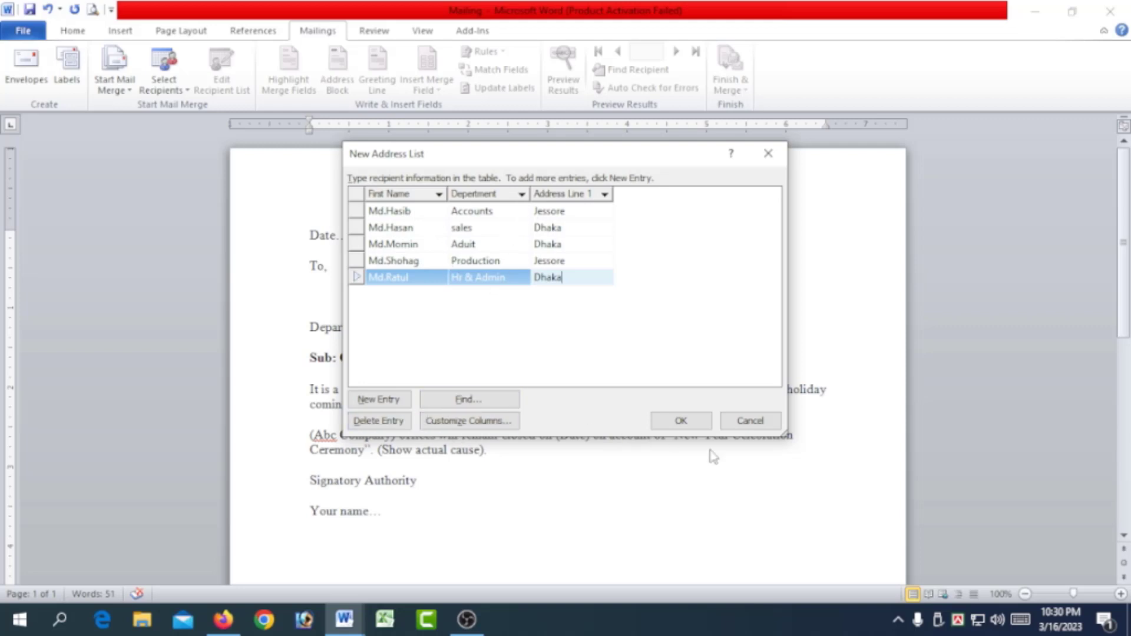
Finish the recipient list and save the address list file to the Desktop.
{"action": "left_click", "coordinate": [693, 422]}
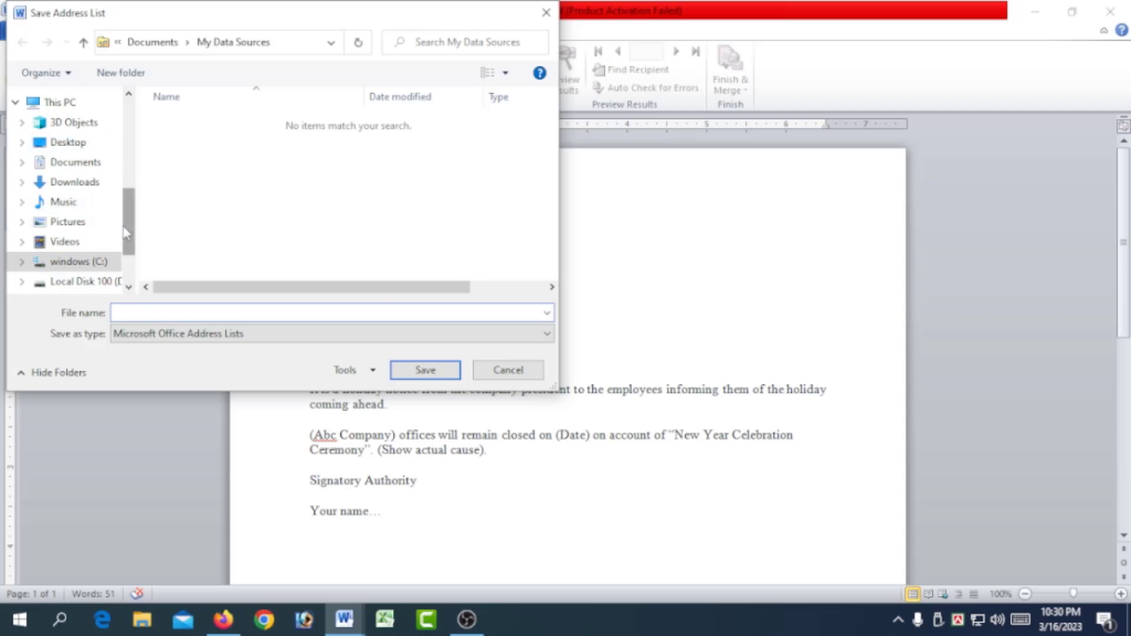
{"action": "left_click_drag", "start_coordinate": [128, 224], "coordinate": [133, 137]}
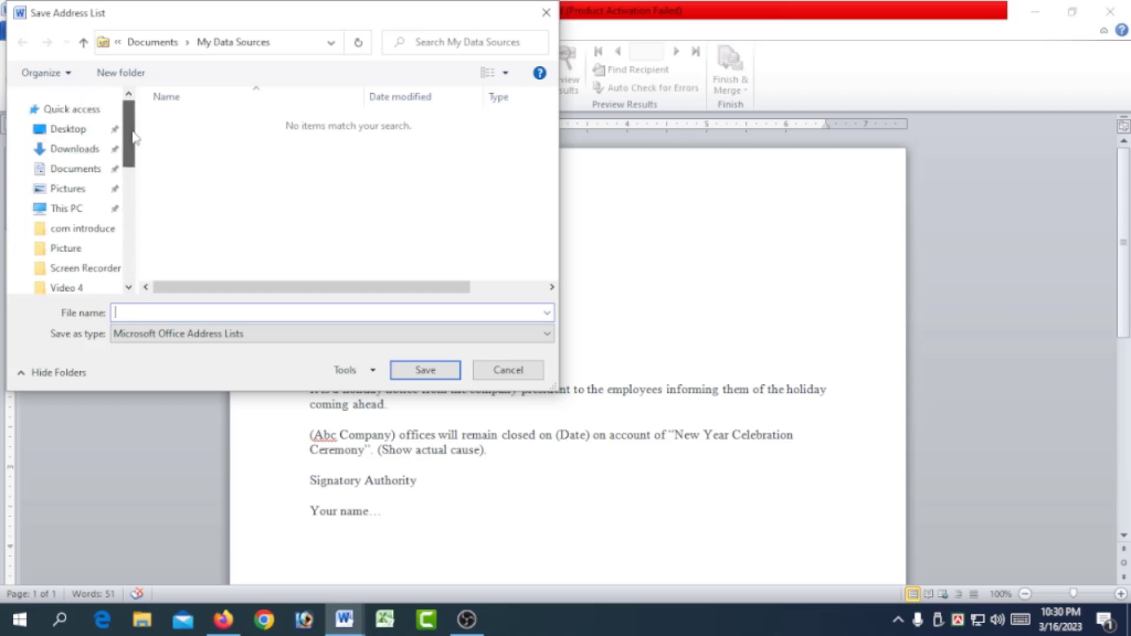
{"action": "left_click", "coordinate": [66, 134]}
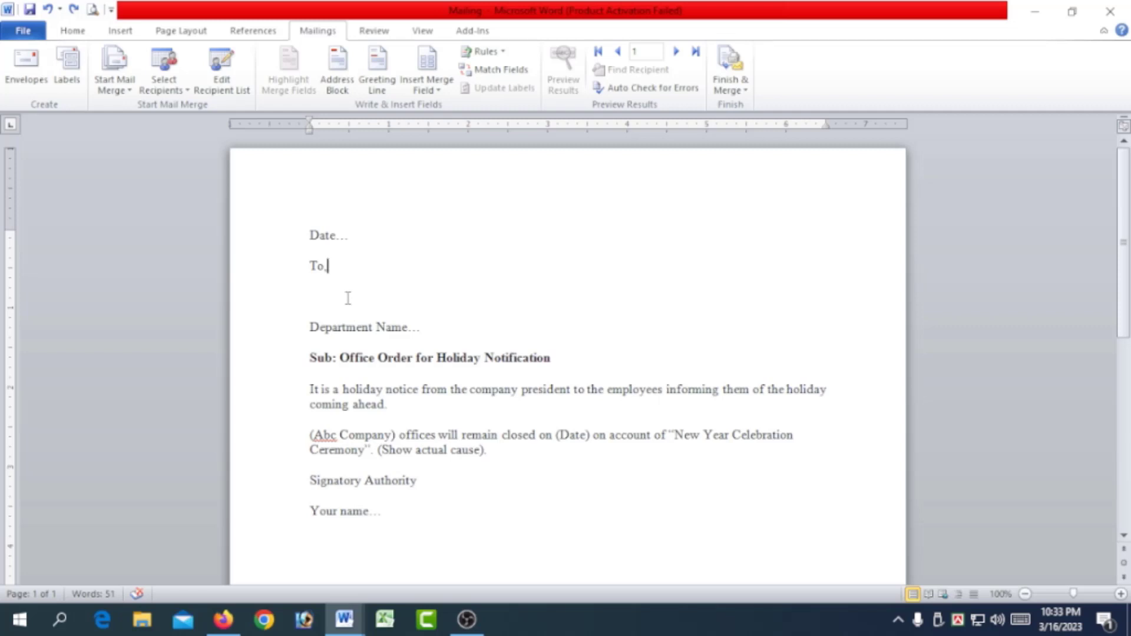
Insert the First_Name, Depertment and Address_Line_1 merge fields on separate lines beneath "To," in the letter.
{"action": "key", "text": "Return"}
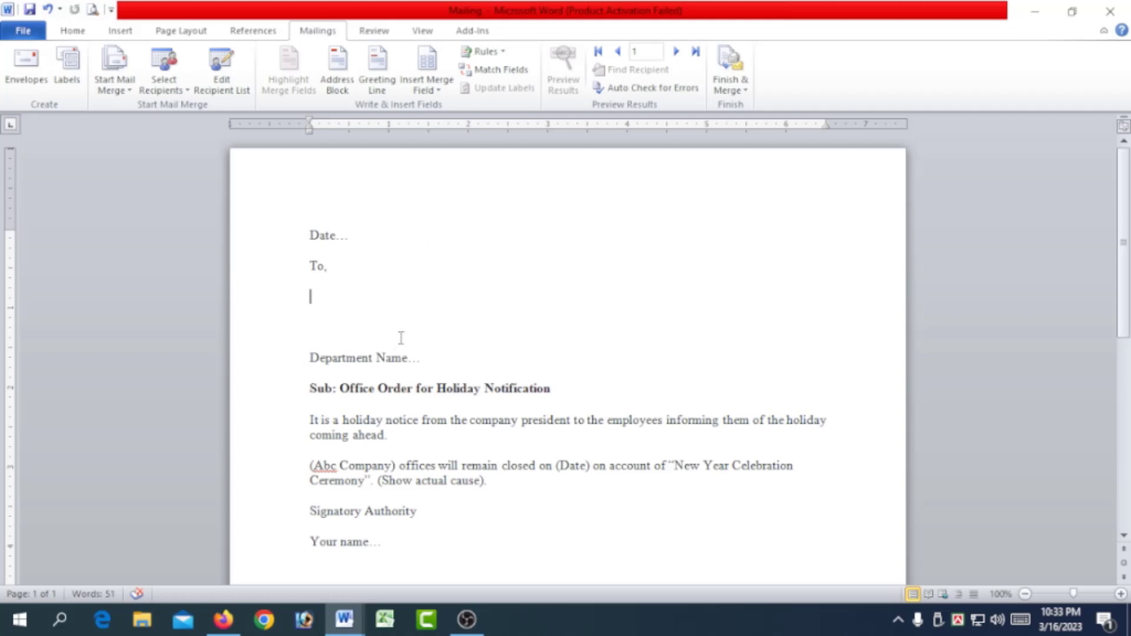
{"action": "left_click", "coordinate": [441, 90]}
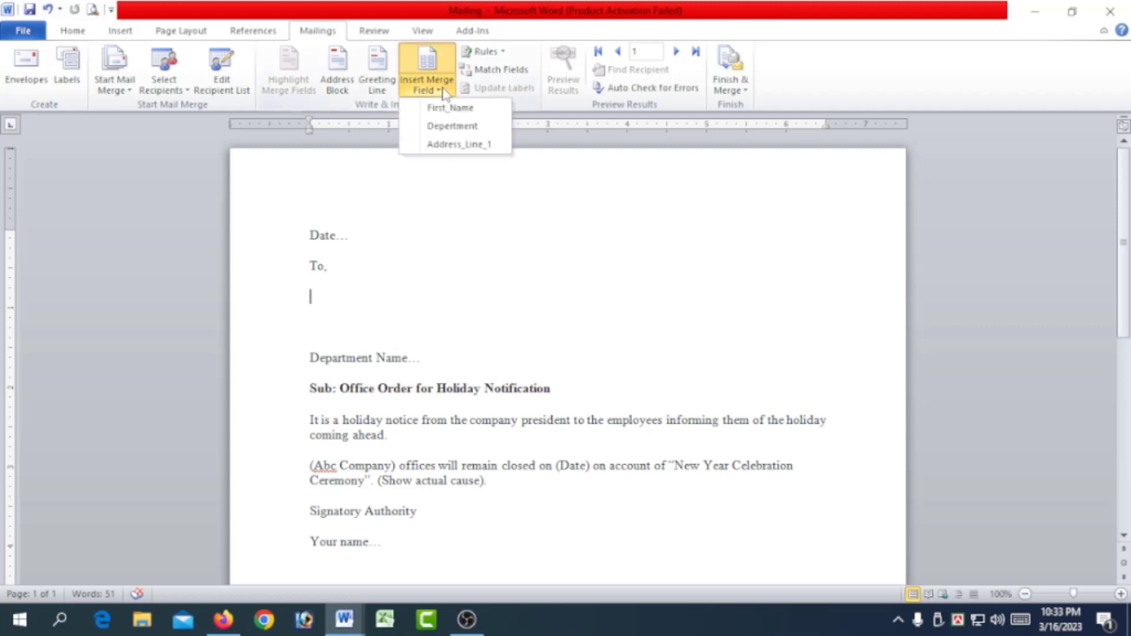
{"action": "left_click", "coordinate": [449, 108]}
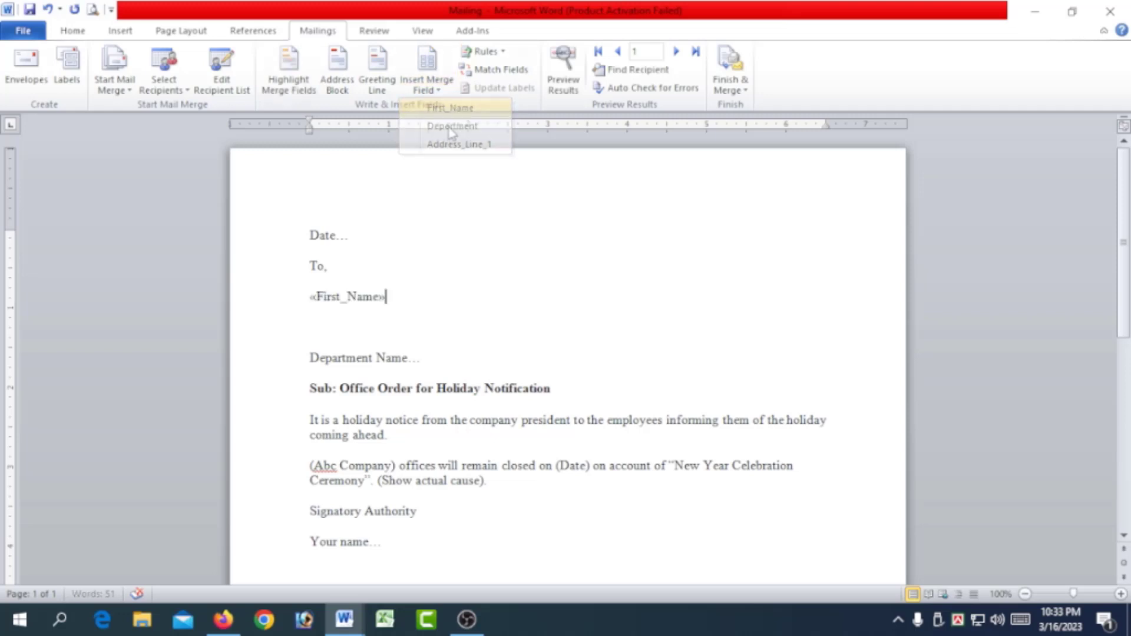
{"action": "key", "text": "Return"}
{"action": "left_click", "coordinate": [441, 91]}
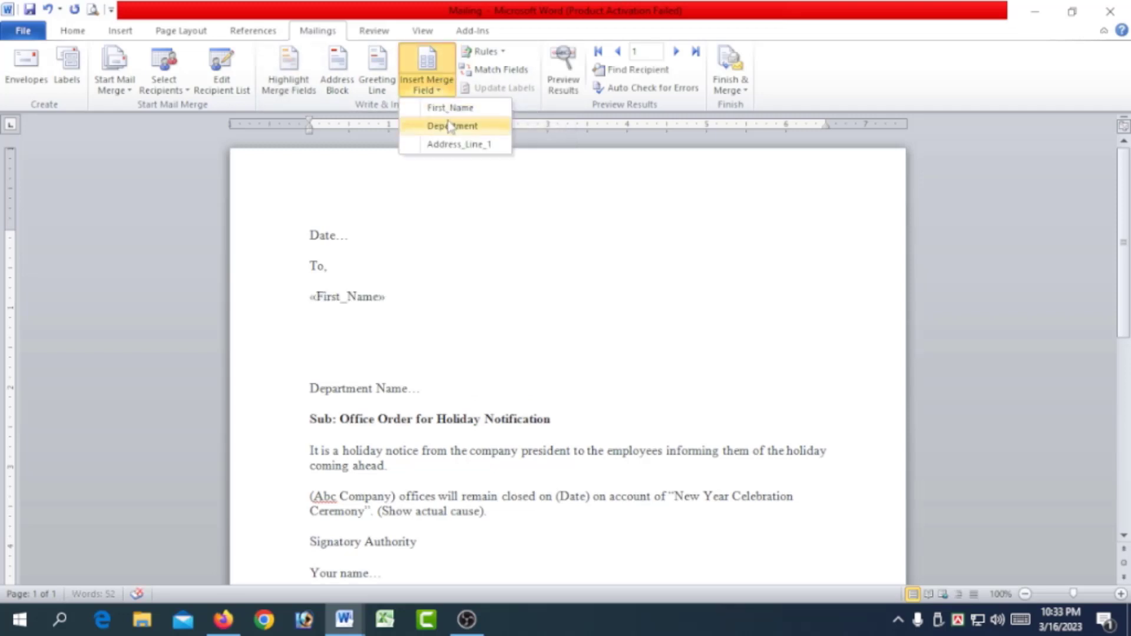
{"action": "left_click", "coordinate": [435, 125]}
{"action": "key", "text": "Return"}
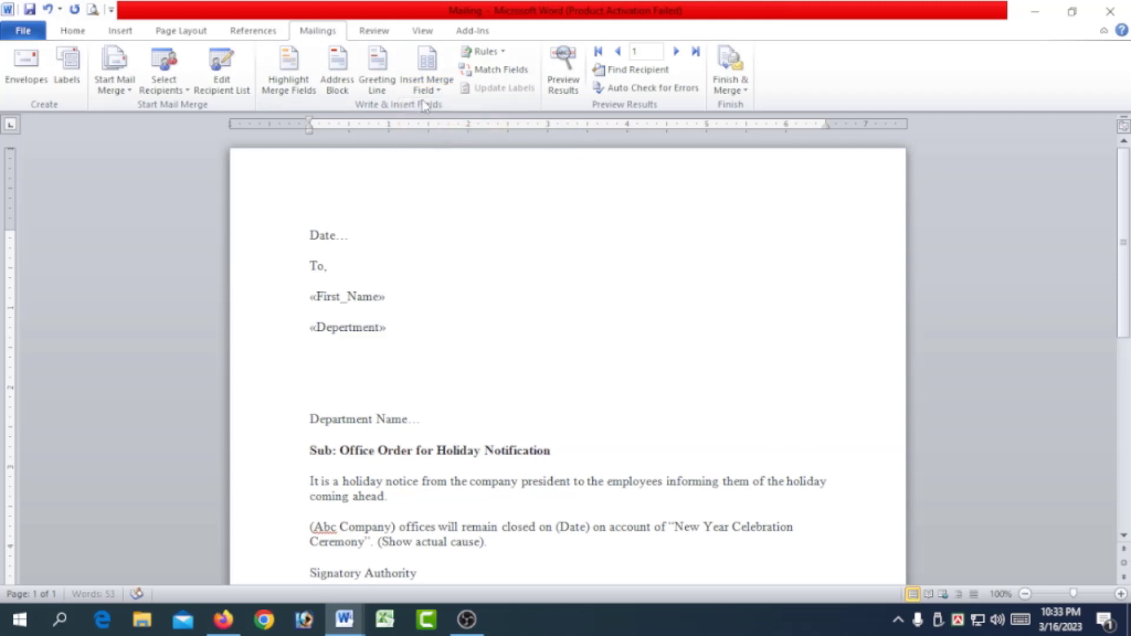
{"action": "left_click", "coordinate": [427, 89]}
{"action": "left_click", "coordinate": [443, 144]}
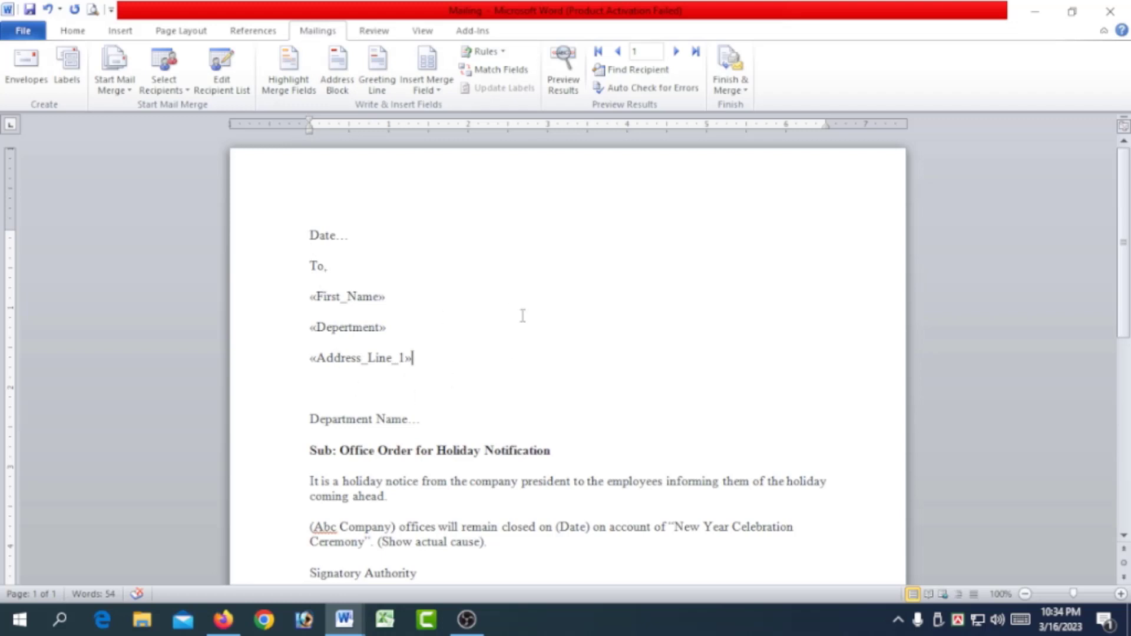
Preview the merge results in the letter and go through the recipient records forward and back.
{"action": "left_click", "coordinate": [570, 92]}
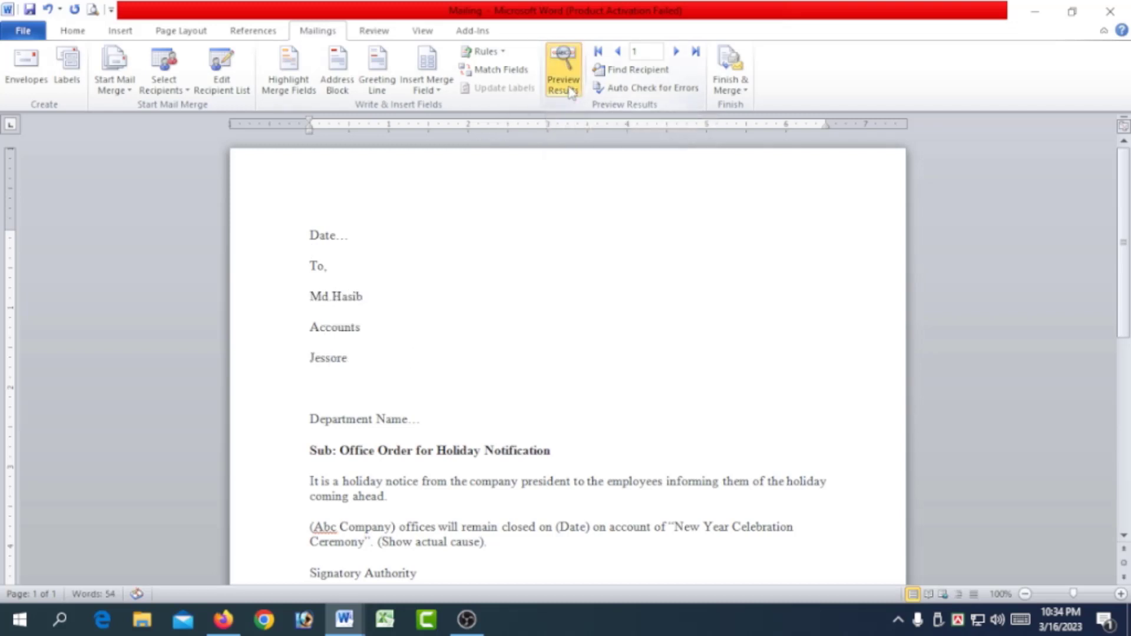
{"action": "left_click", "coordinate": [675, 52]}
{"action": "left_click", "coordinate": [675, 52]}
{"action": "left_click", "coordinate": [675, 52]}
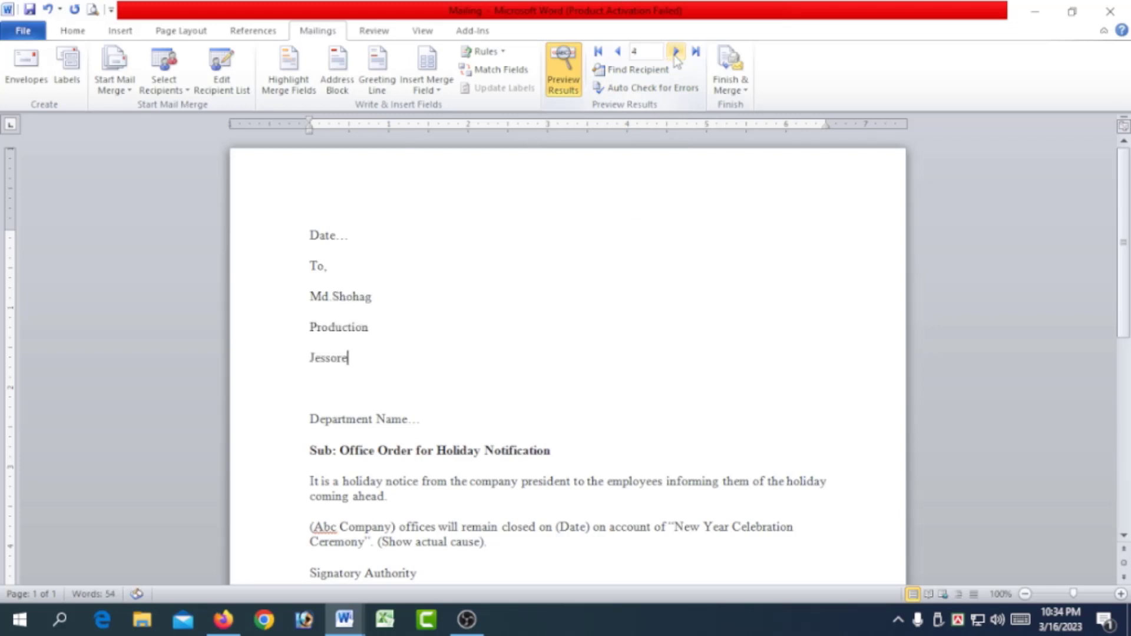
{"action": "left_click", "coordinate": [675, 51]}
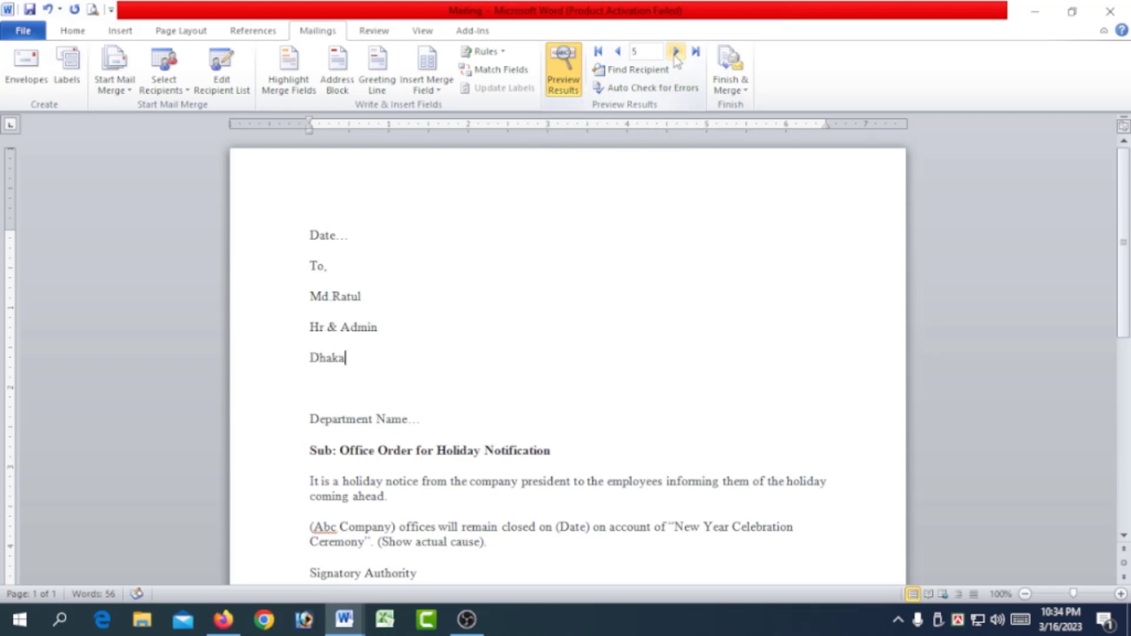
{"action": "left_click", "coordinate": [618, 52]}
{"action": "left_click", "coordinate": [617, 52]}
{"action": "left_click", "coordinate": [618, 52]}
{"action": "left_click", "coordinate": [618, 51]}
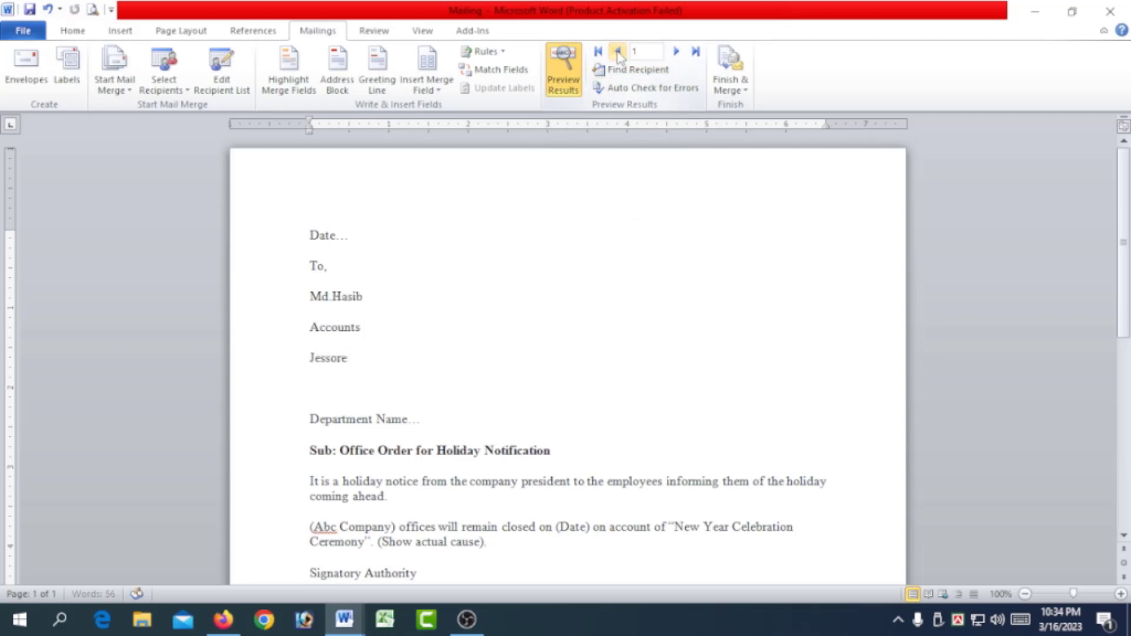
{"action": "left_click", "coordinate": [676, 52]}
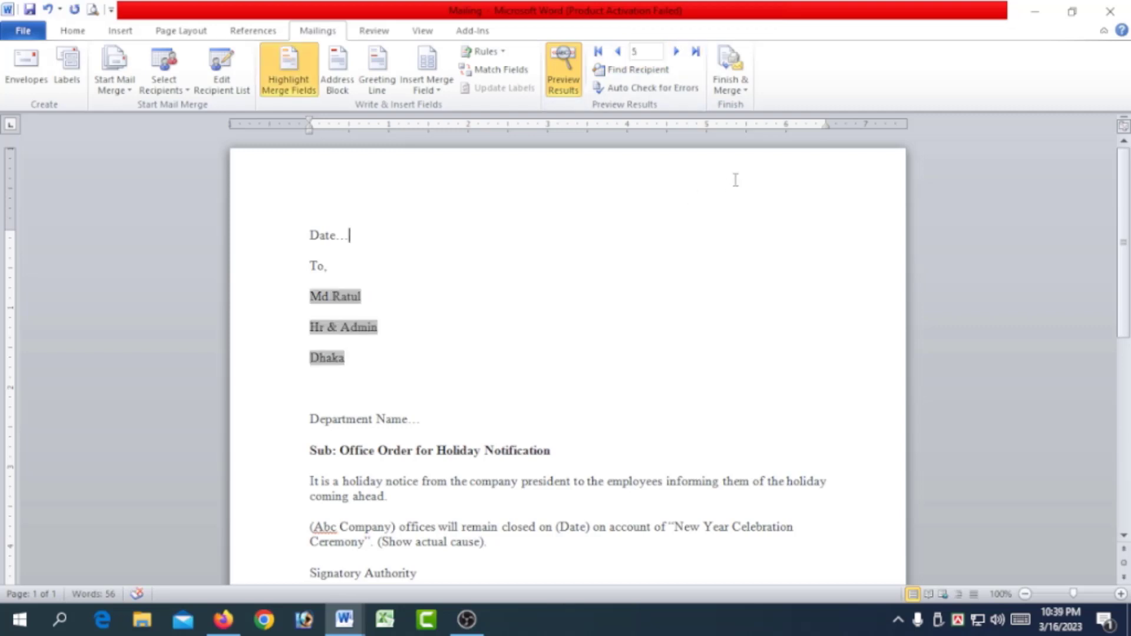
{"action": "left_click", "coordinate": [728, 89]}
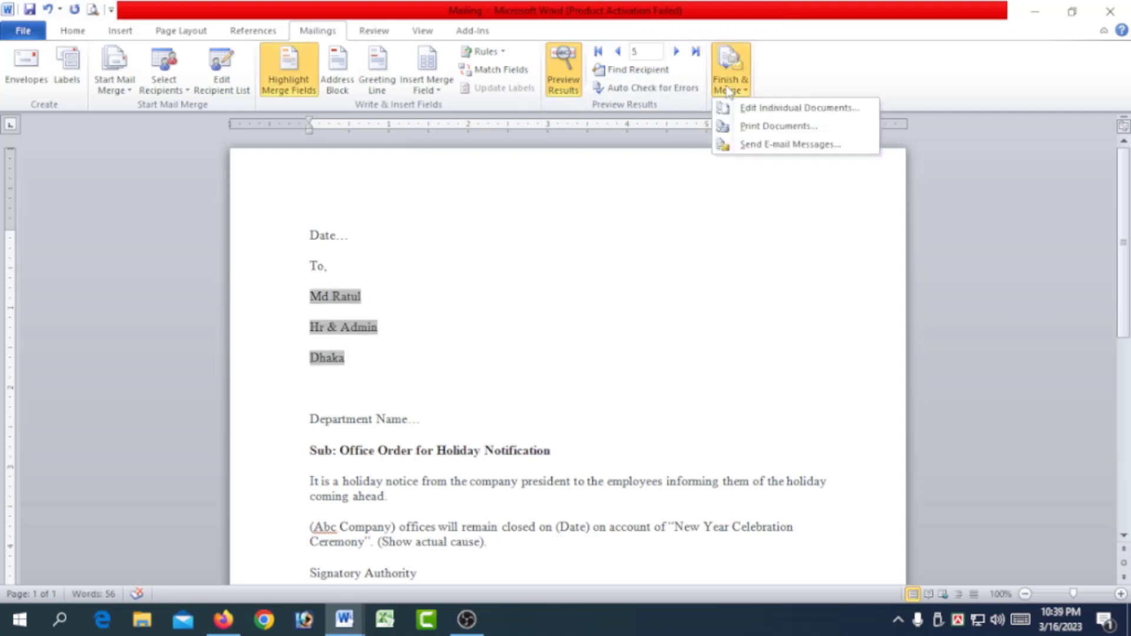
{"action": "left_click", "coordinate": [369, 301]}
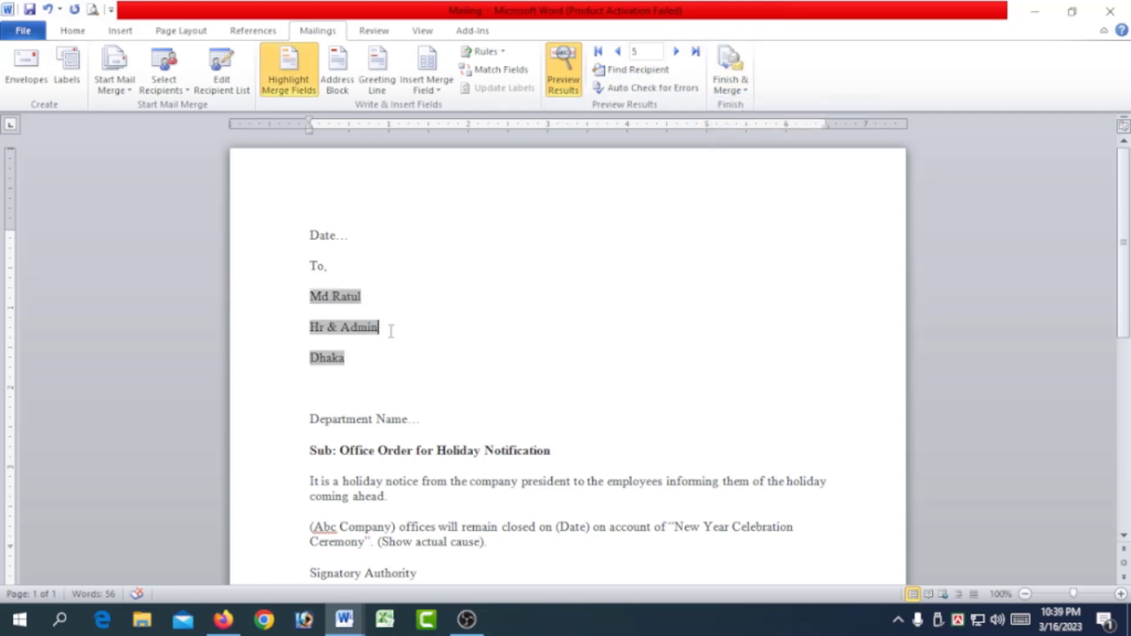
{"action": "left_click", "coordinate": [730, 87]}
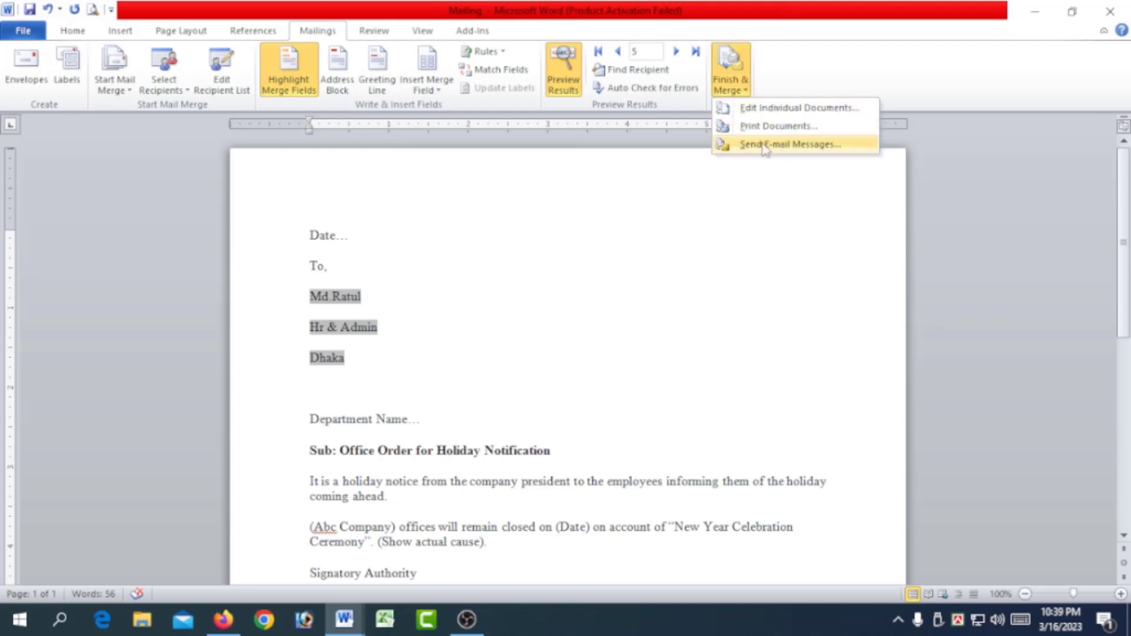
{"action": "left_click", "coordinate": [780, 110]}
{"action": "left_click", "coordinate": [538, 336]}
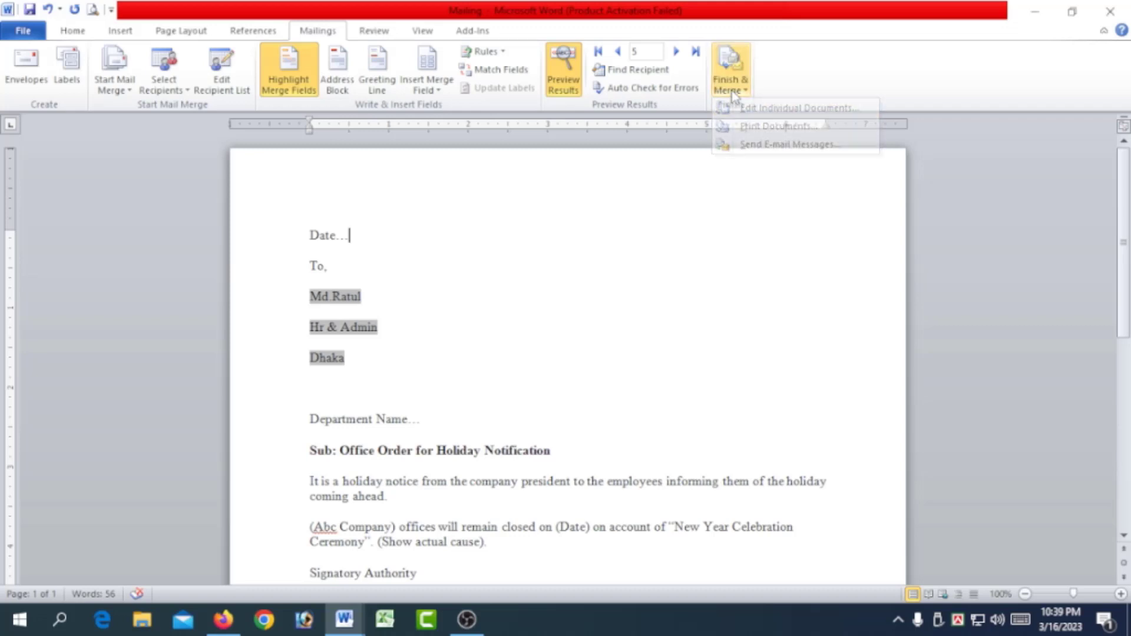
Merge all records into a new document of individual letters and look through its pages.
{"action": "left_click", "coordinate": [731, 89]}
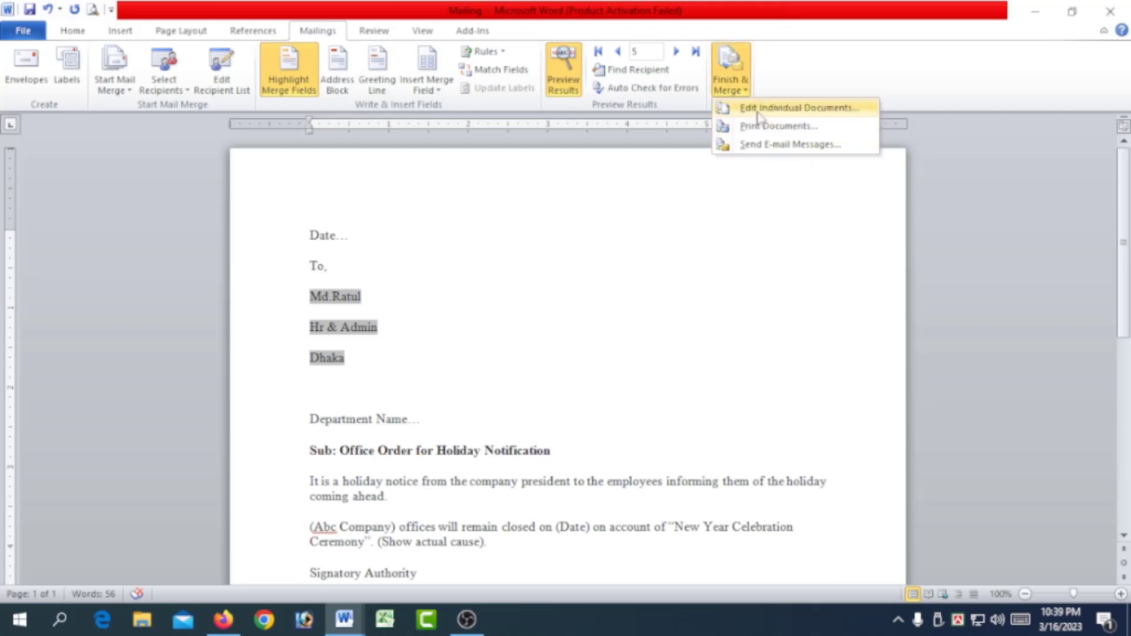
{"action": "left_click", "coordinate": [779, 109]}
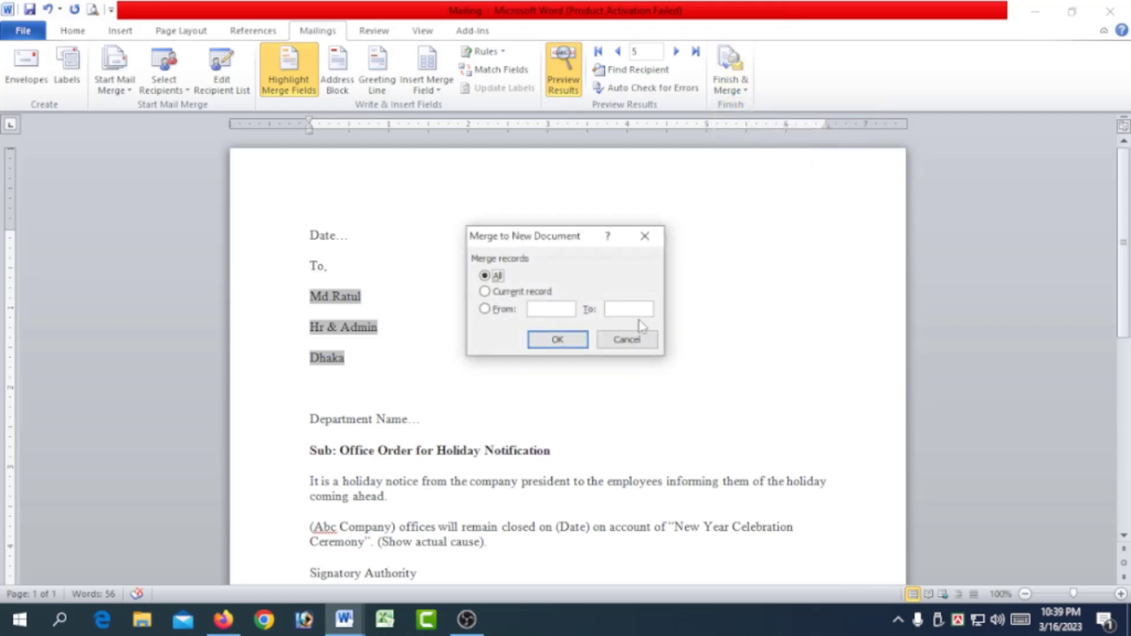
{"action": "left_click", "coordinate": [549, 339]}
{"action": "scroll", "coordinate": [411, 354], "scroll_direction": "down", "scroll_amount": 10}
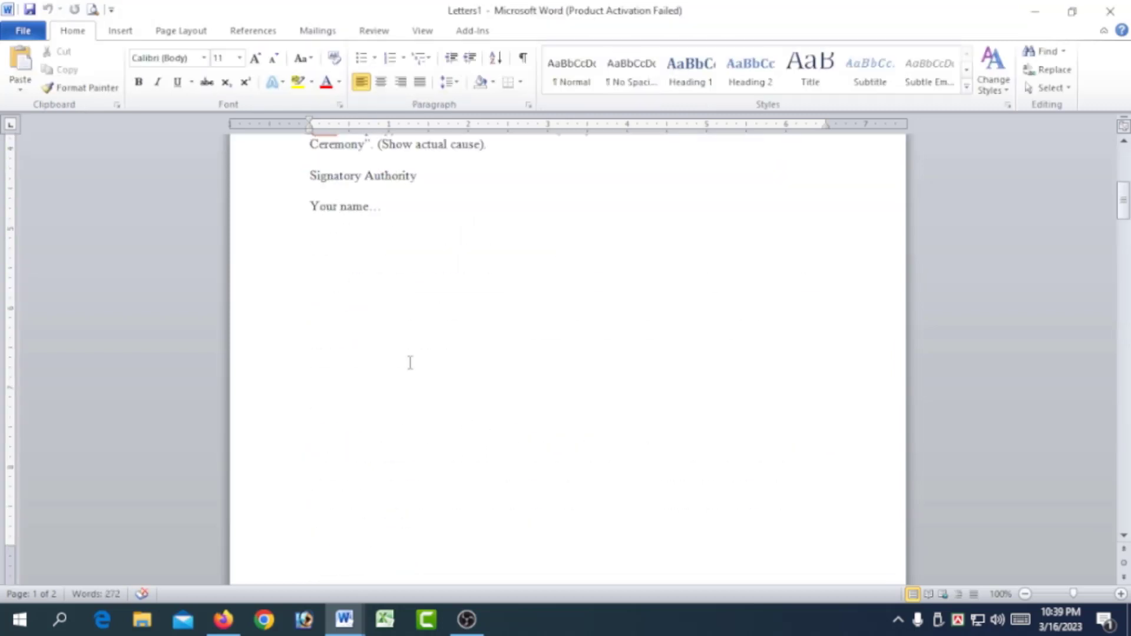
{"action": "scroll", "coordinate": [411, 354], "scroll_direction": "down", "scroll_amount": 20}
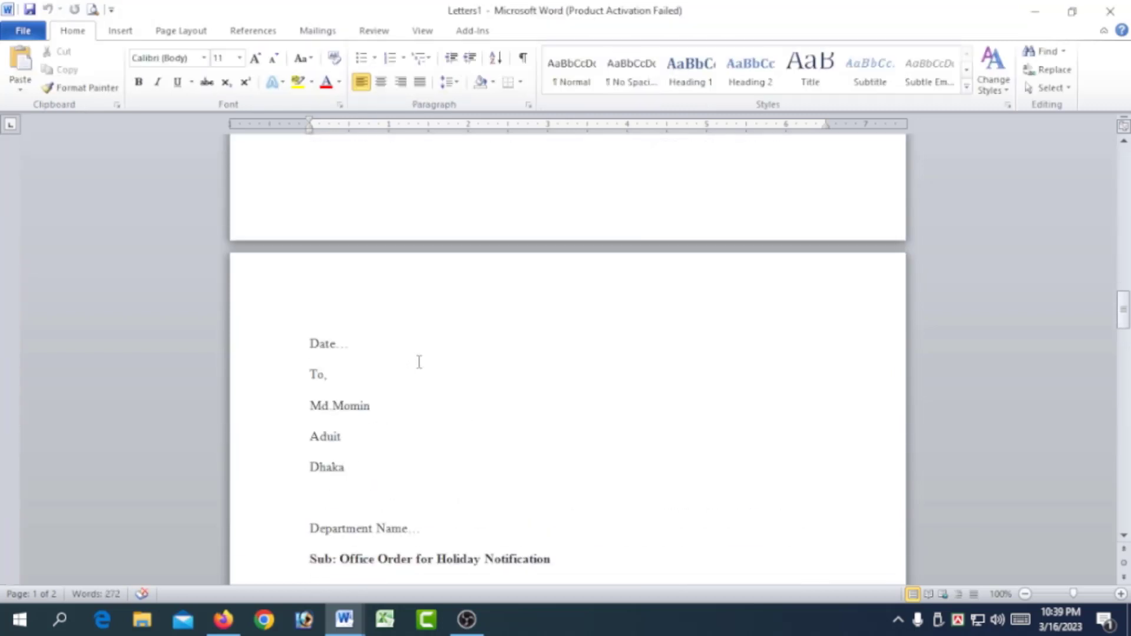
Examine the recipient name, department, address and notice text in each merged letter, and bring up the mail merge commands.
{"action": "scroll", "coordinate": [412, 377], "scroll_direction": "down", "scroll_amount": 20}
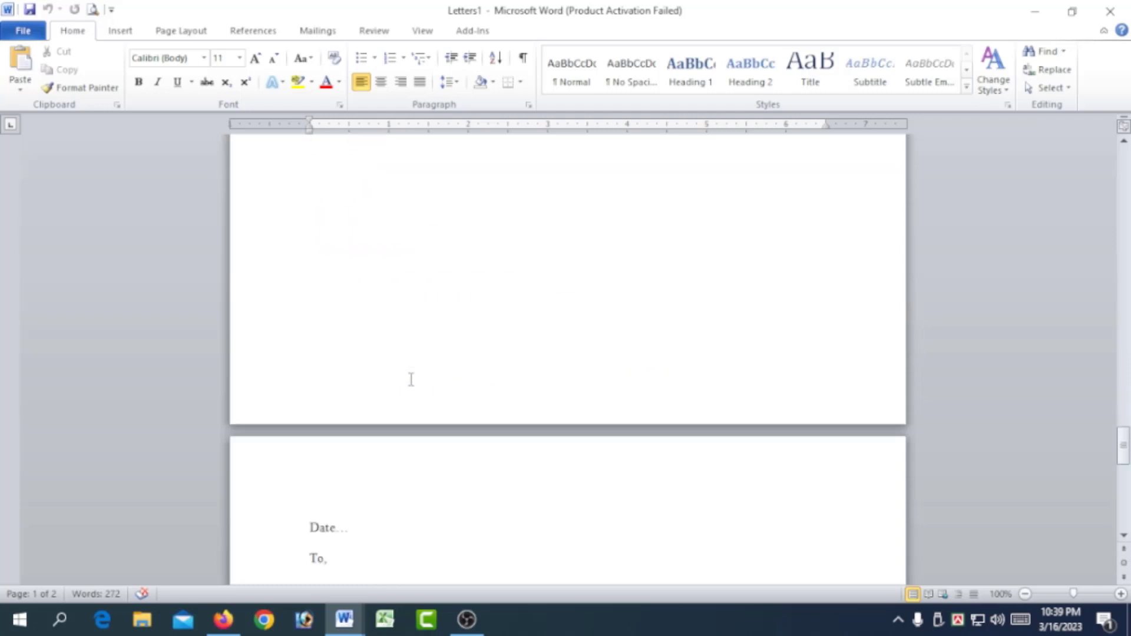
{"action": "scroll", "coordinate": [410, 365], "scroll_direction": "down", "scroll_amount": 20}
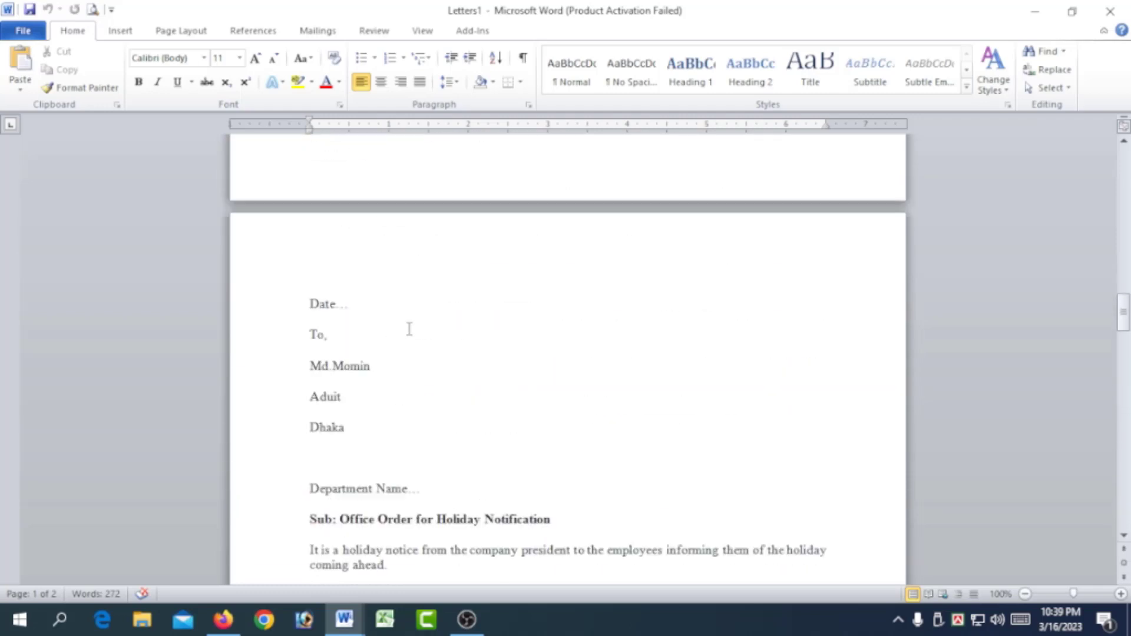
{"action": "scroll", "coordinate": [410, 329], "scroll_direction": "down", "scroll_amount": 20}
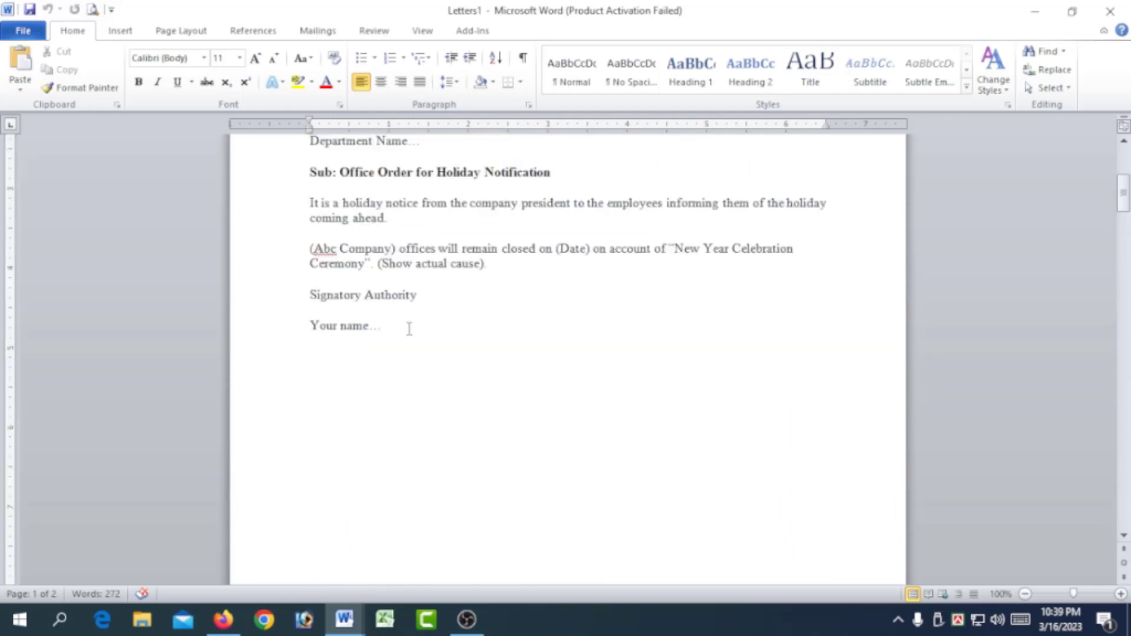
{"action": "scroll", "coordinate": [410, 329], "scroll_direction": "down", "scroll_amount": 20}
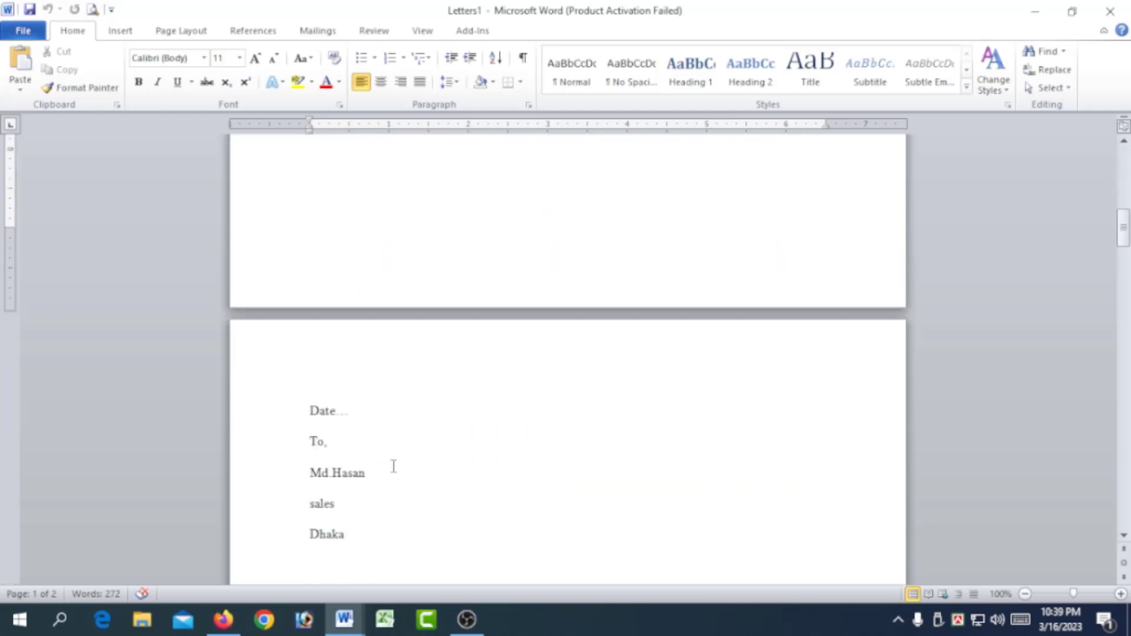
{"action": "scroll", "coordinate": [393, 468], "scroll_direction": "down", "scroll_amount": 20}
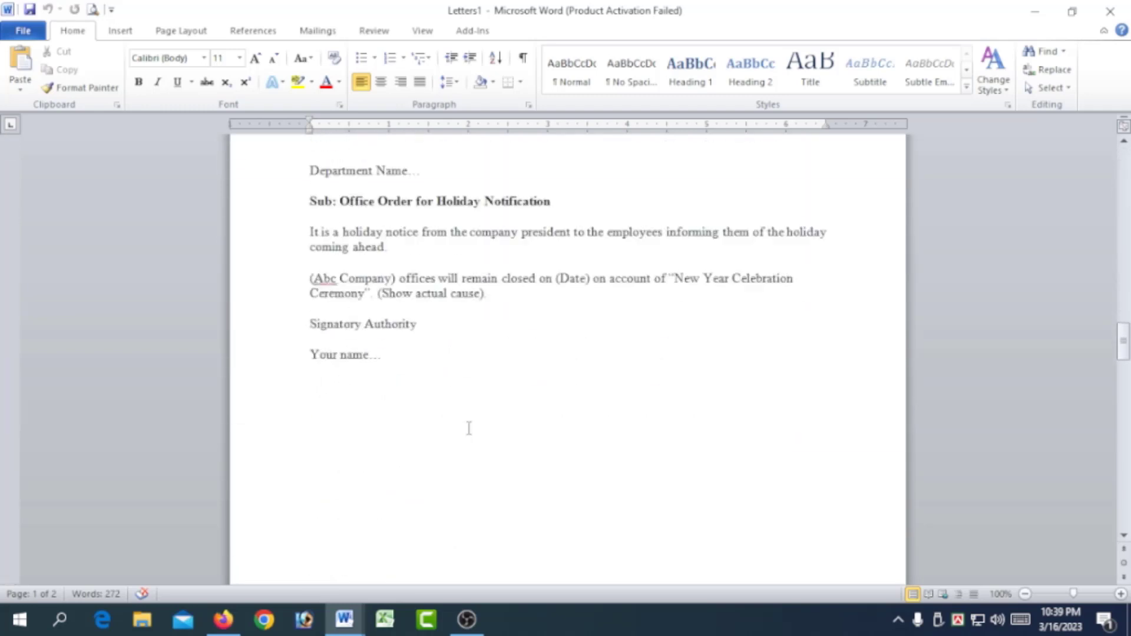
{"action": "scroll", "coordinate": [472, 425], "scroll_direction": "down", "scroll_amount": 20}
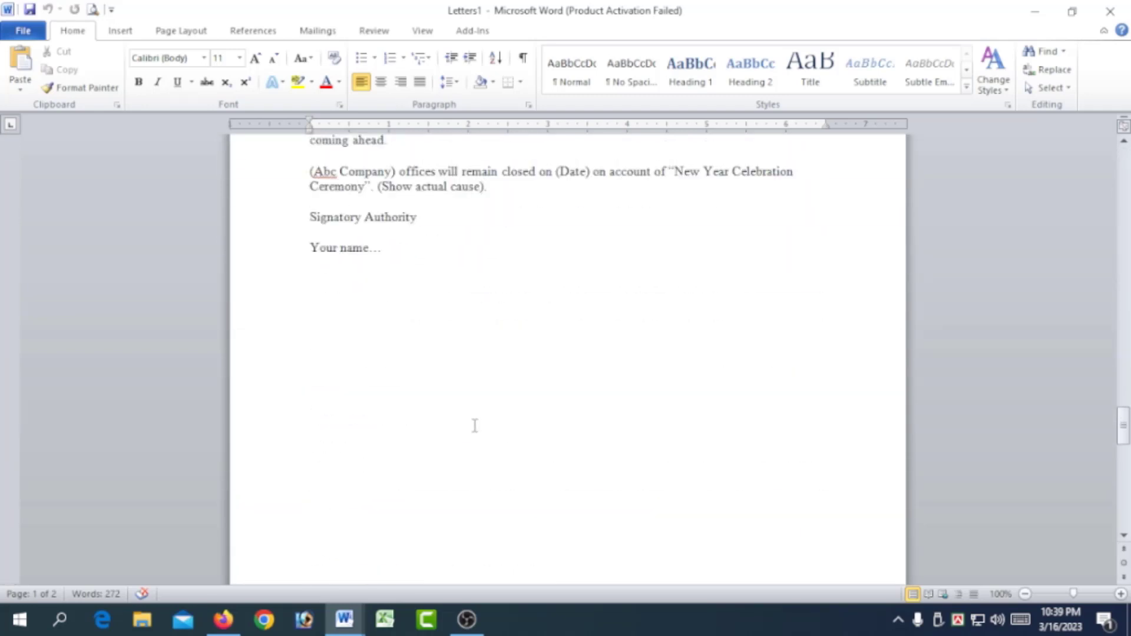
{"action": "scroll", "coordinate": [475, 419], "scroll_direction": "up", "scroll_amount": 7}
{"action": "scroll", "coordinate": [475, 419], "scroll_direction": "up", "scroll_amount": 12}
{"action": "scroll", "coordinate": [476, 417], "scroll_direction": "down", "scroll_amount": 20}
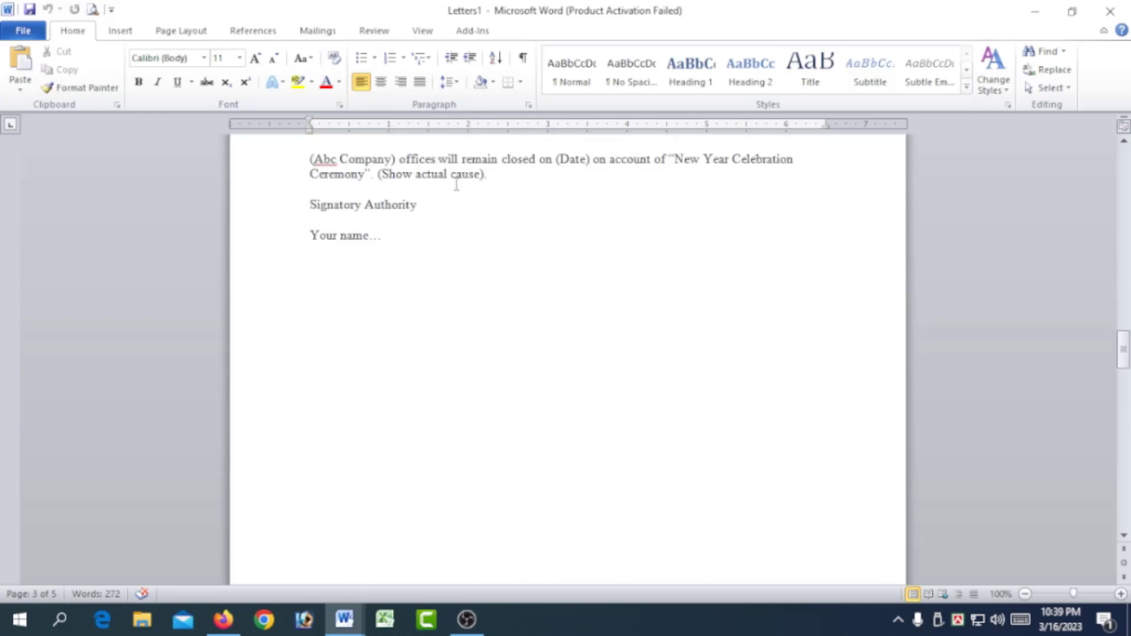
{"action": "left_click", "coordinate": [321, 32]}
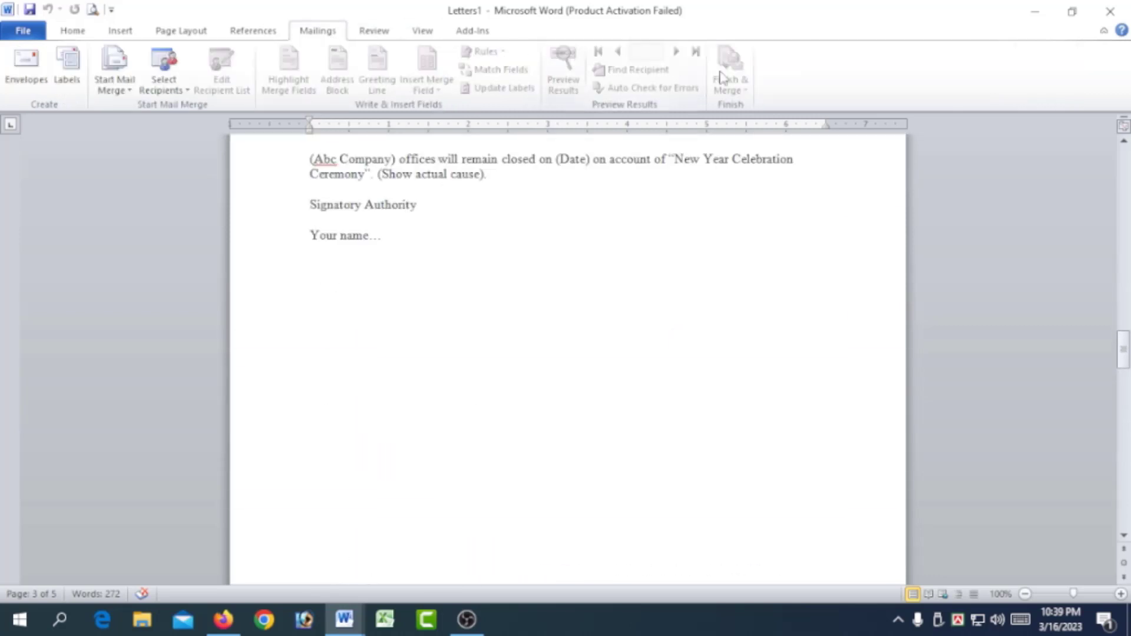